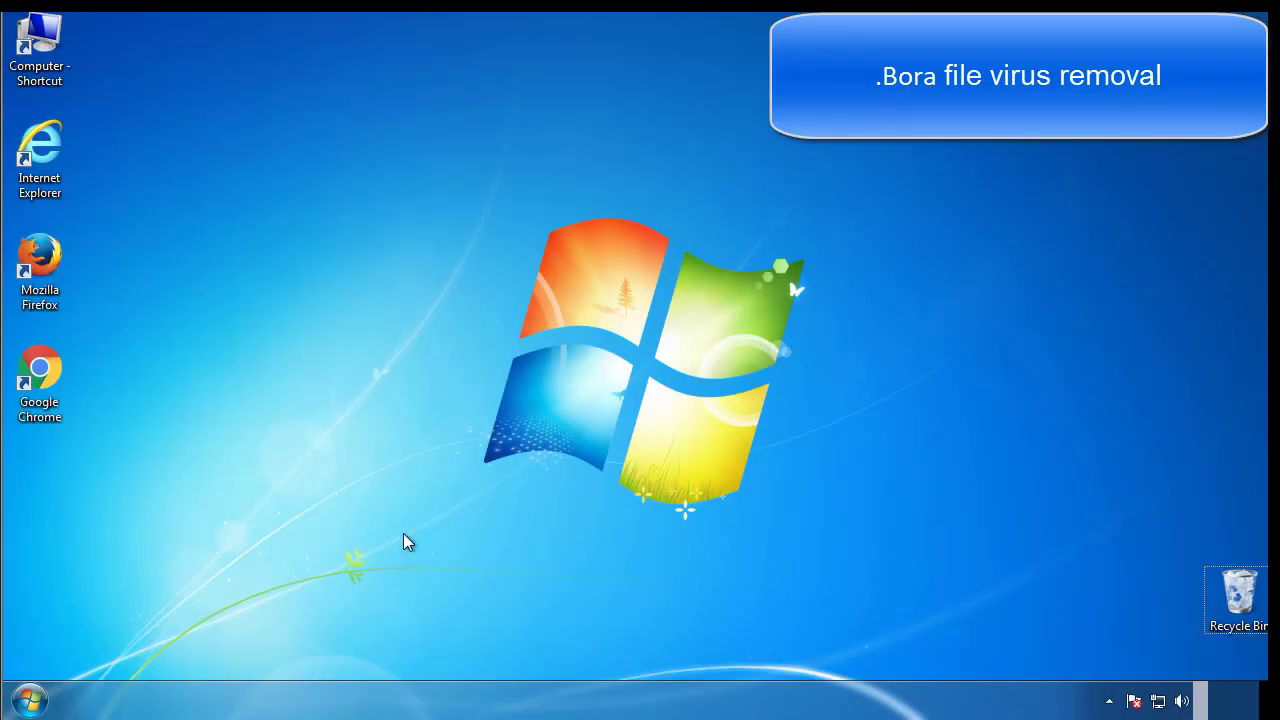
Enable Safe boot with the Minimal option in System Configuration (msconfig), restart the computer, and dismiss the safe mode help window
{"action": "left_click", "coordinate": [30, 700]}
{"action": "left_click", "coordinate": [112, 647]}
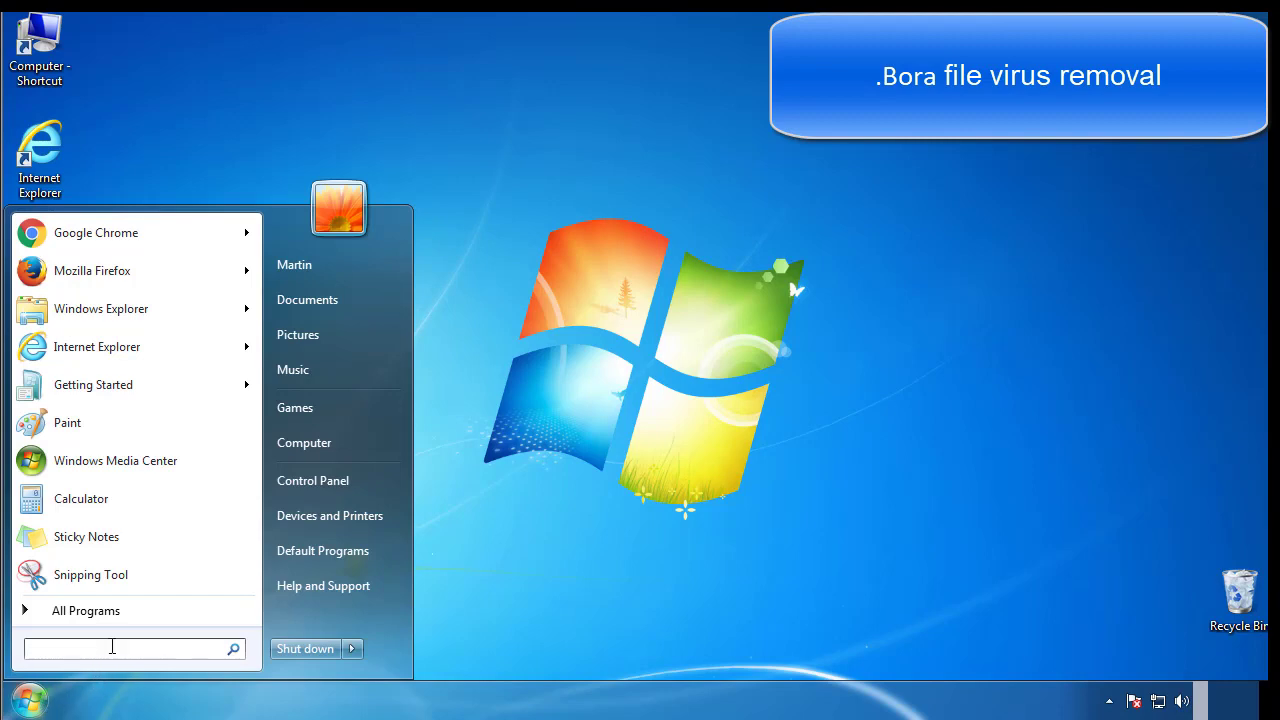
{"action": "type", "text": "msconfig"}
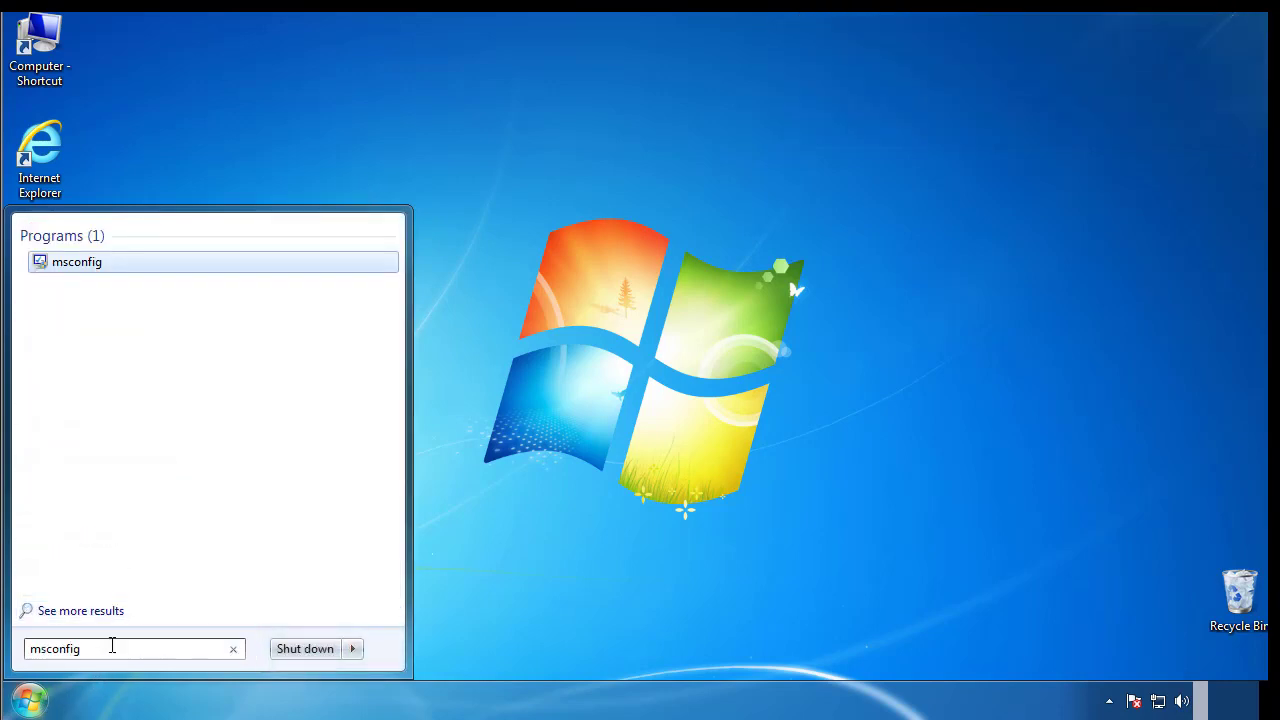
{"action": "key", "text": "Return"}
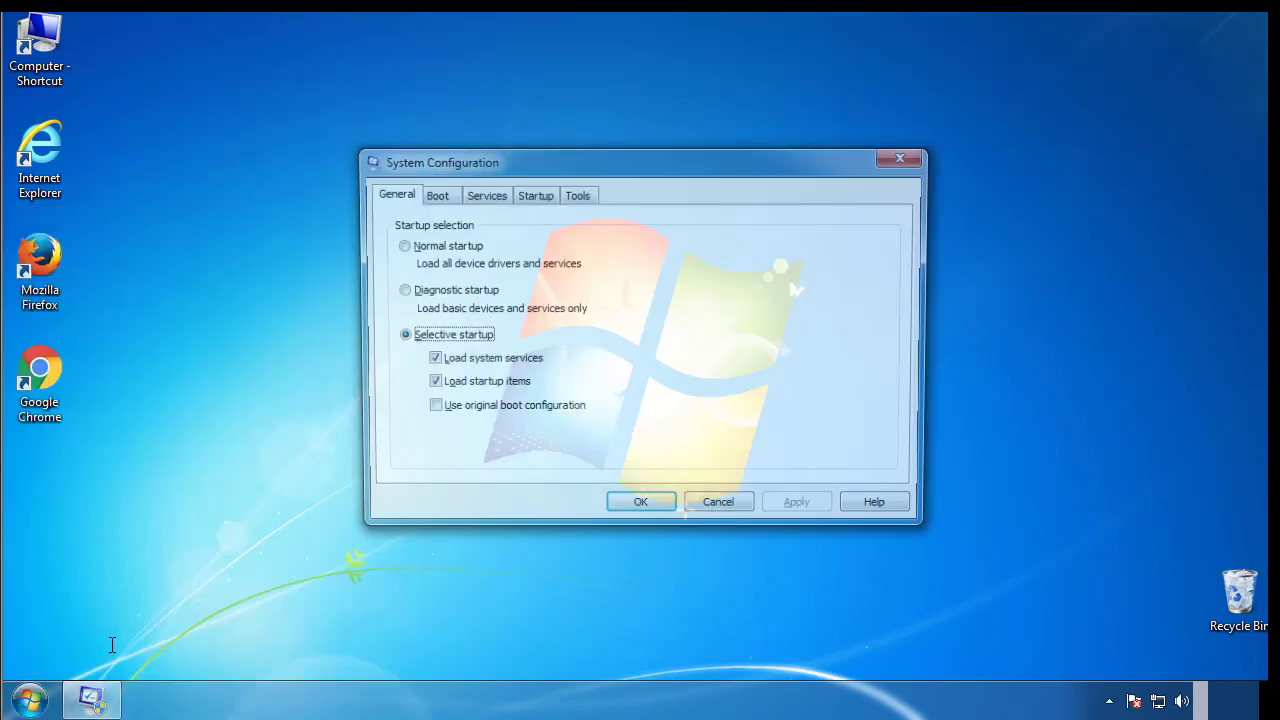
{"action": "left_click", "coordinate": [431, 196]}
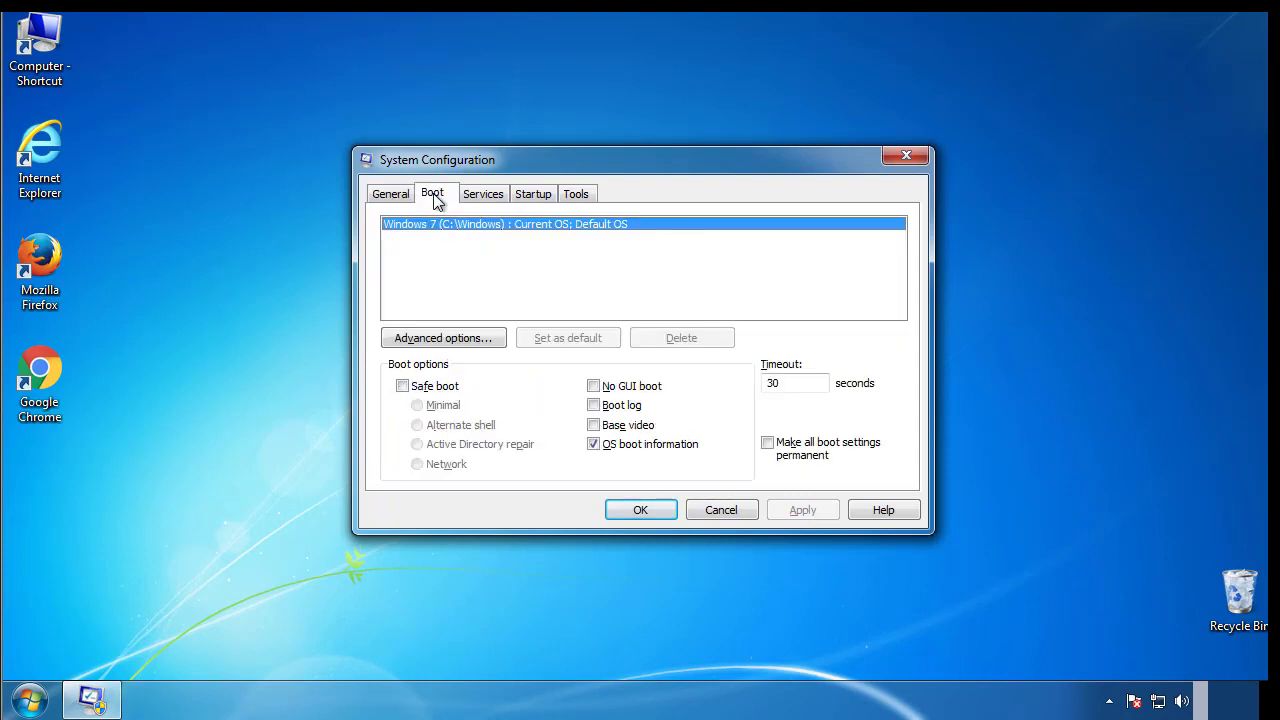
{"action": "left_click", "coordinate": [402, 386]}
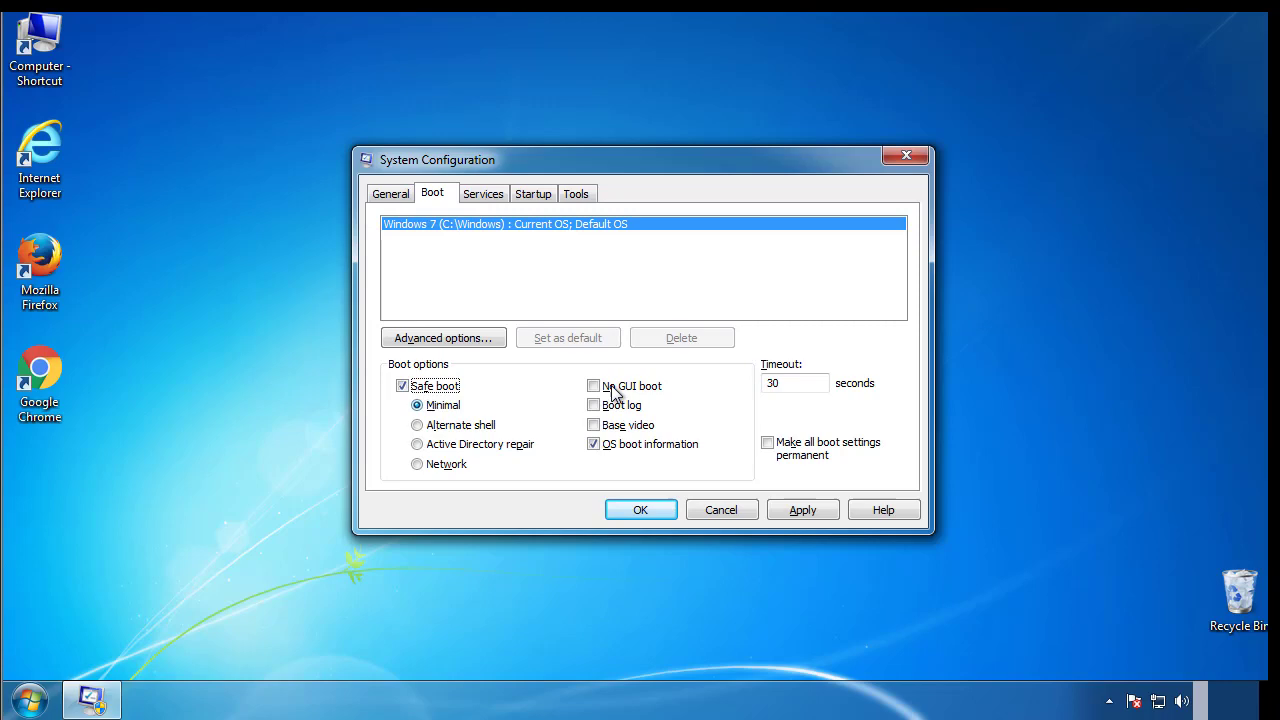
{"action": "left_click", "coordinate": [650, 511]}
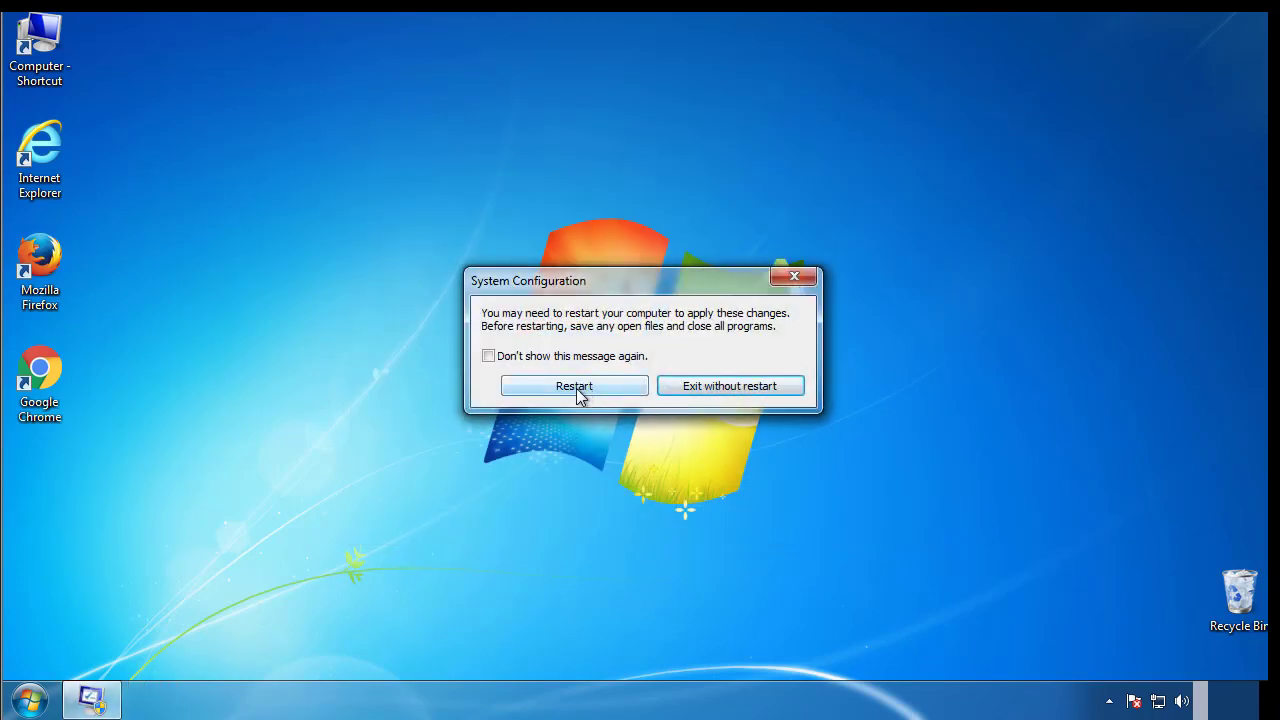
{"action": "left_click", "coordinate": [578, 390]}
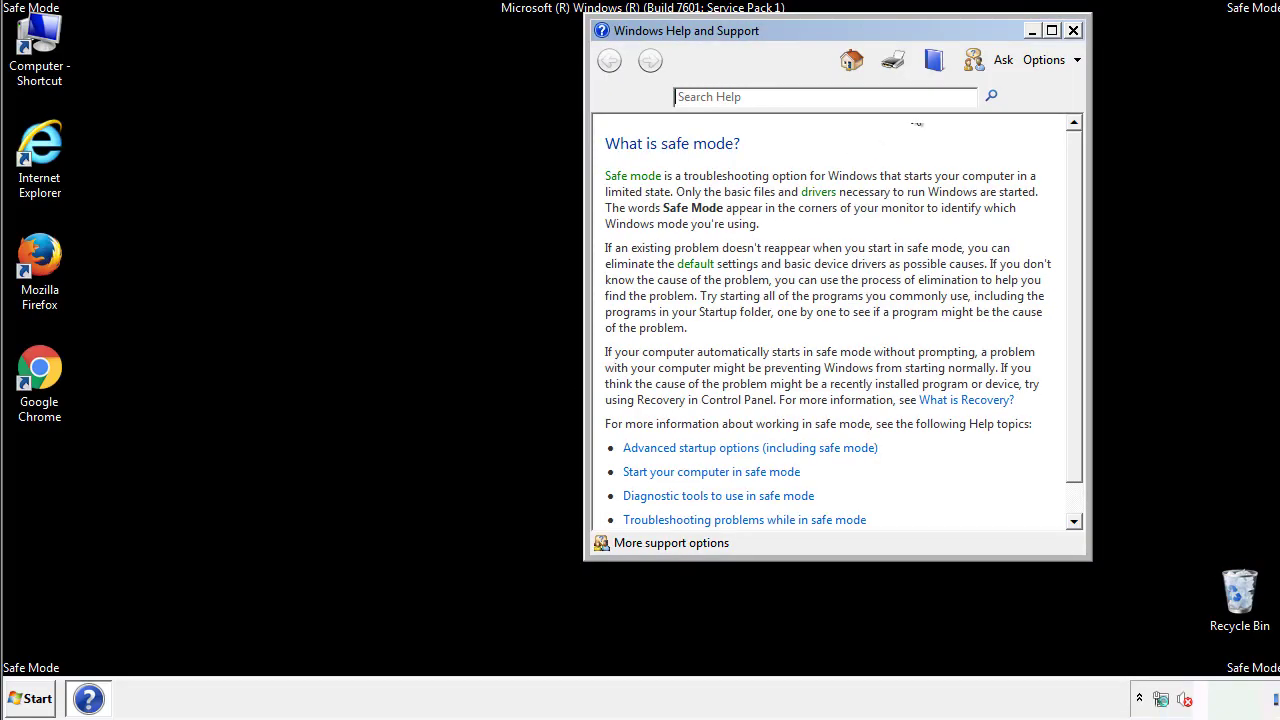
{"action": "left_click", "coordinate": [1073, 30]}
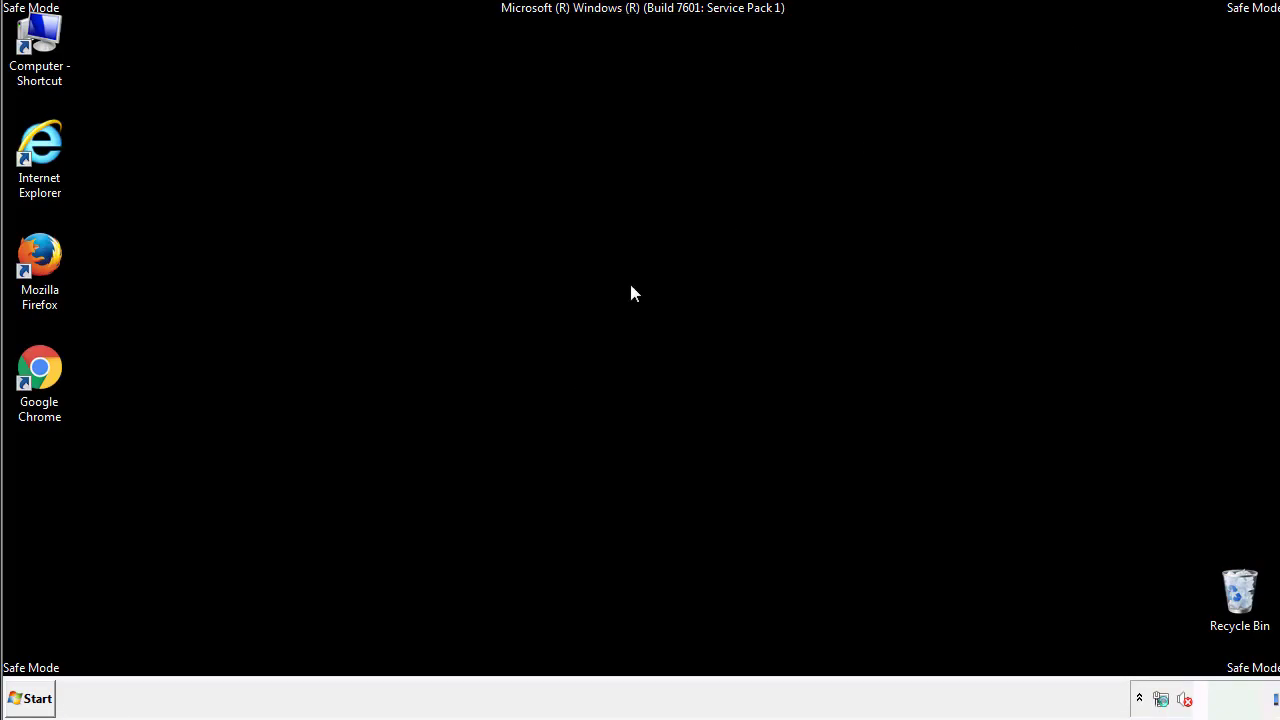
Set Folder Options in Control Panel to show hidden files, folders, and drives, and close Control Panel
{"action": "left_click", "coordinate": [40, 697]}
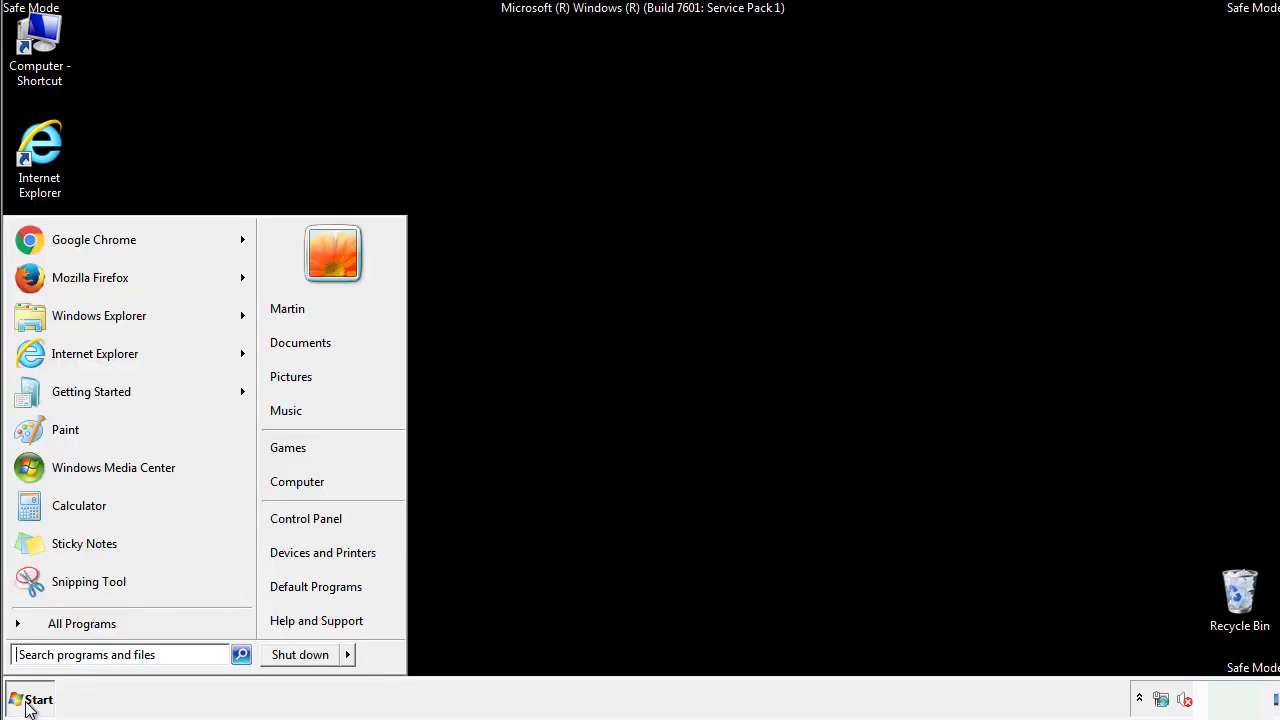
{"action": "left_click", "coordinate": [318, 517]}
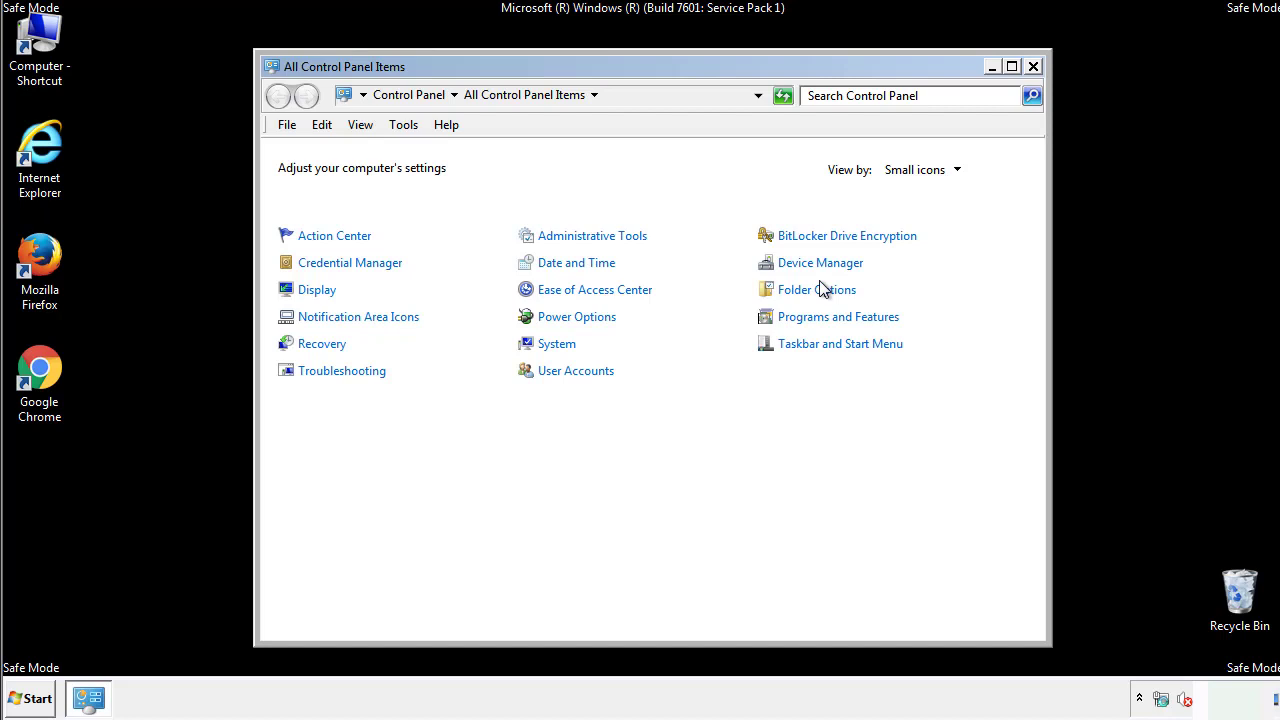
{"action": "left_click", "coordinate": [820, 292]}
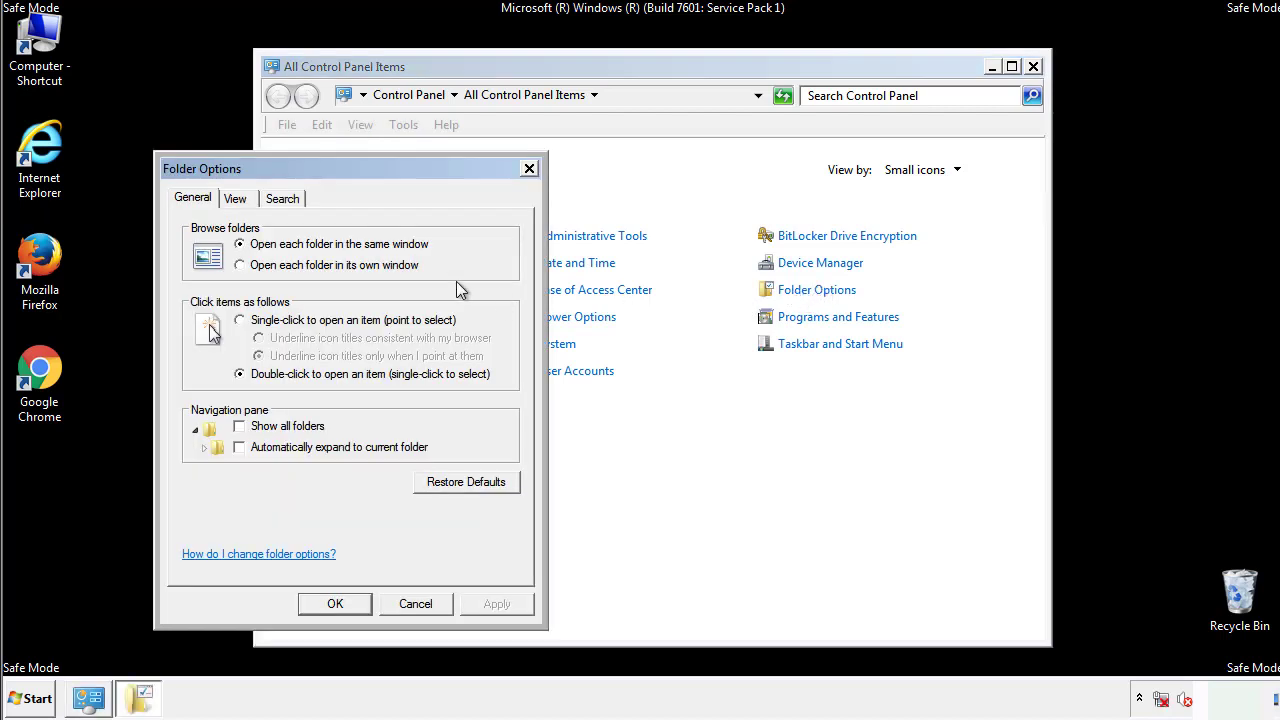
{"action": "left_click", "coordinate": [237, 202]}
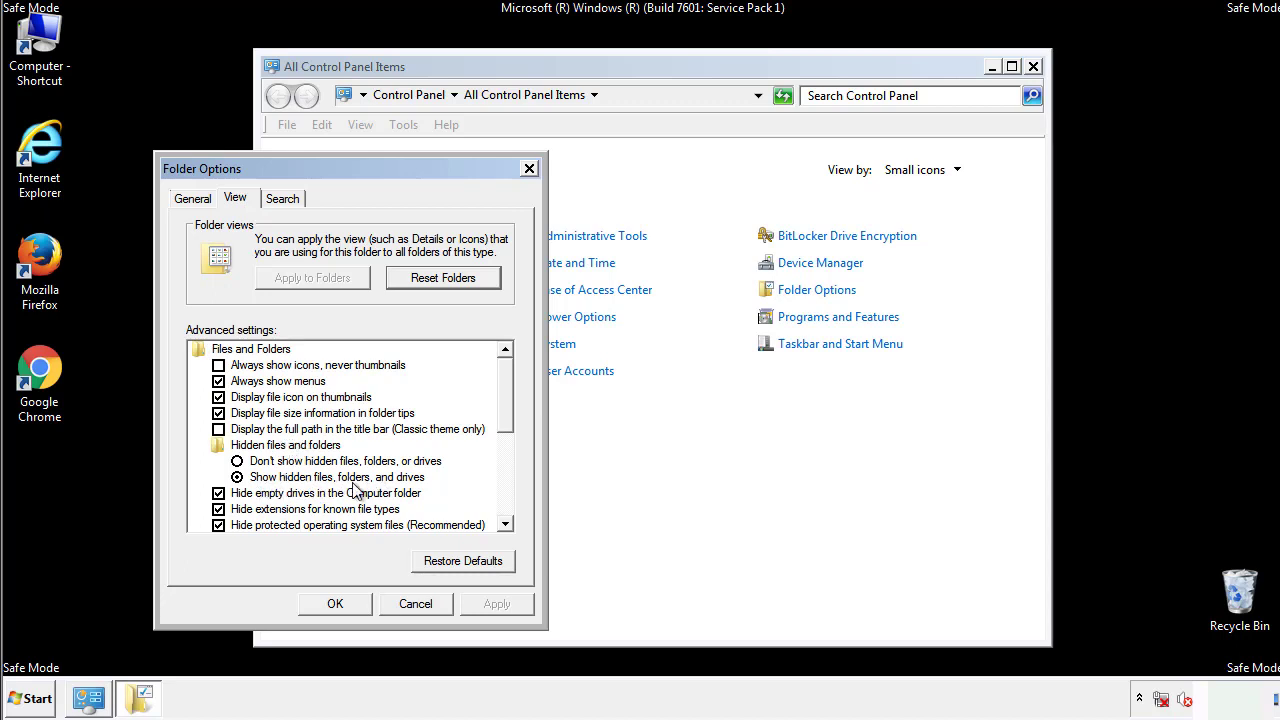
{"action": "left_click", "coordinate": [345, 601]}
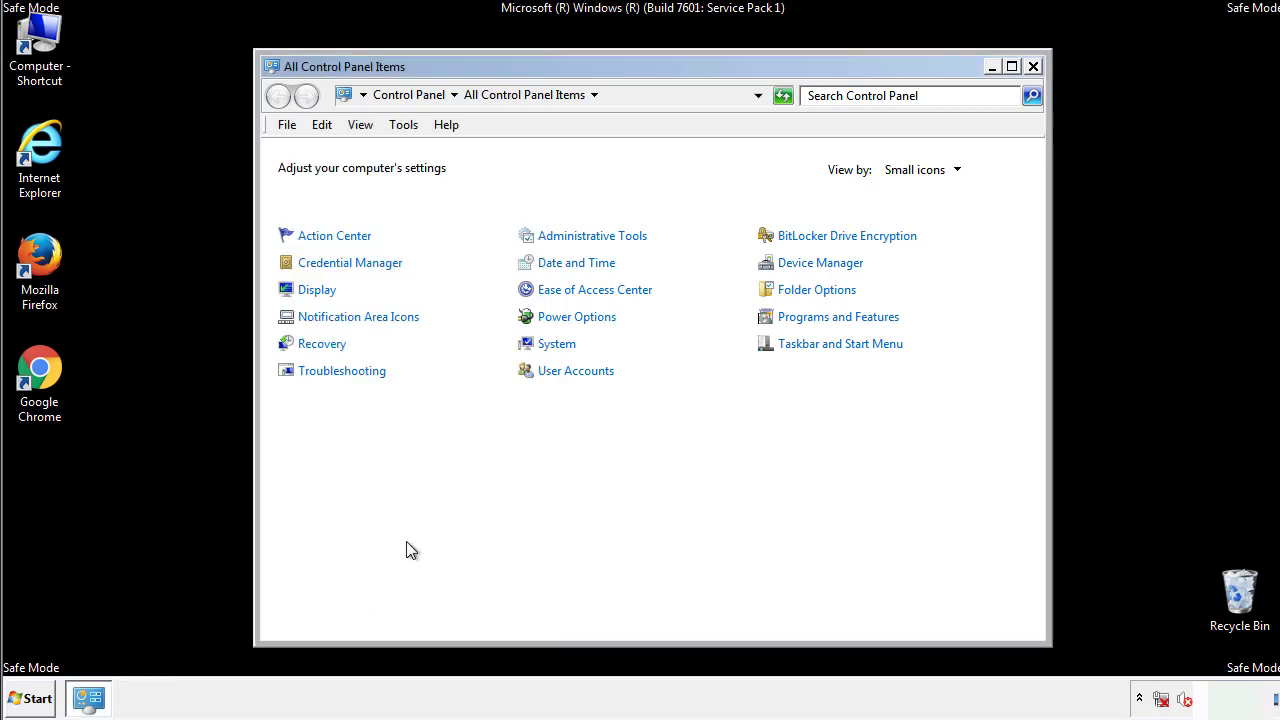
{"action": "left_click", "coordinate": [1033, 66]}
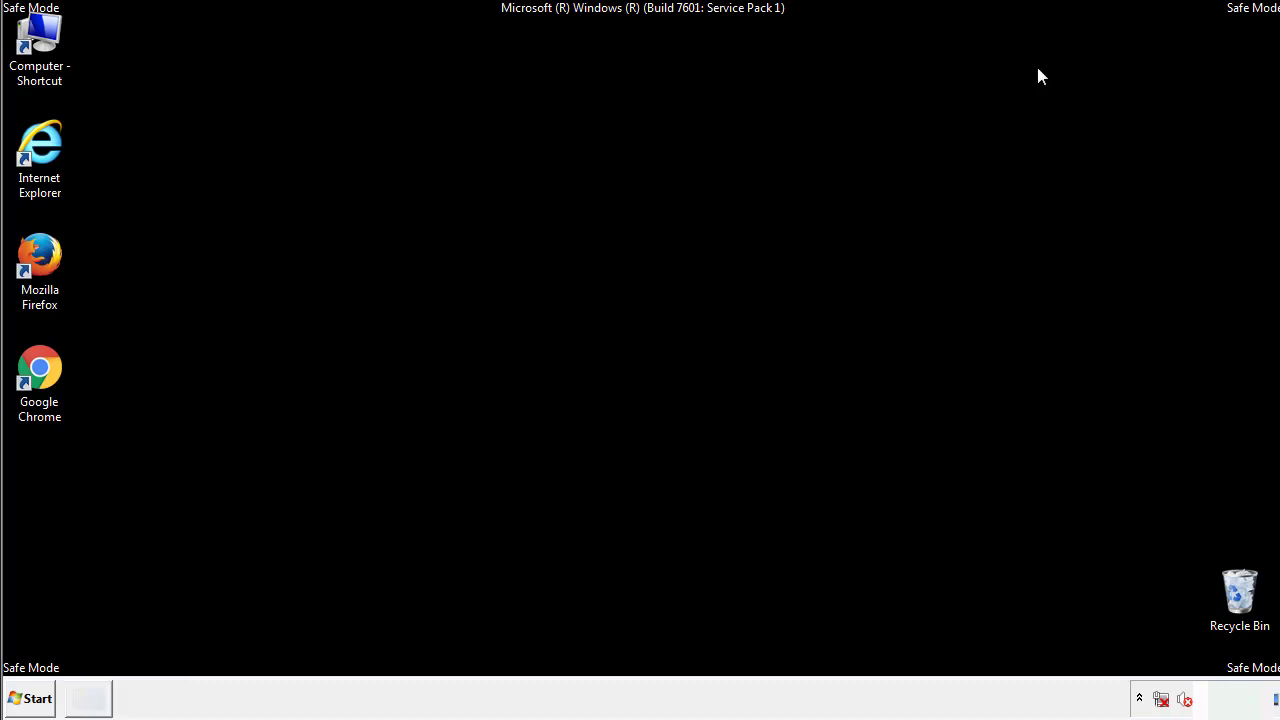
Browse to the folder C:\Windows\System32\drivers\etc
{"action": "double_click", "coordinate": [52, 37]}
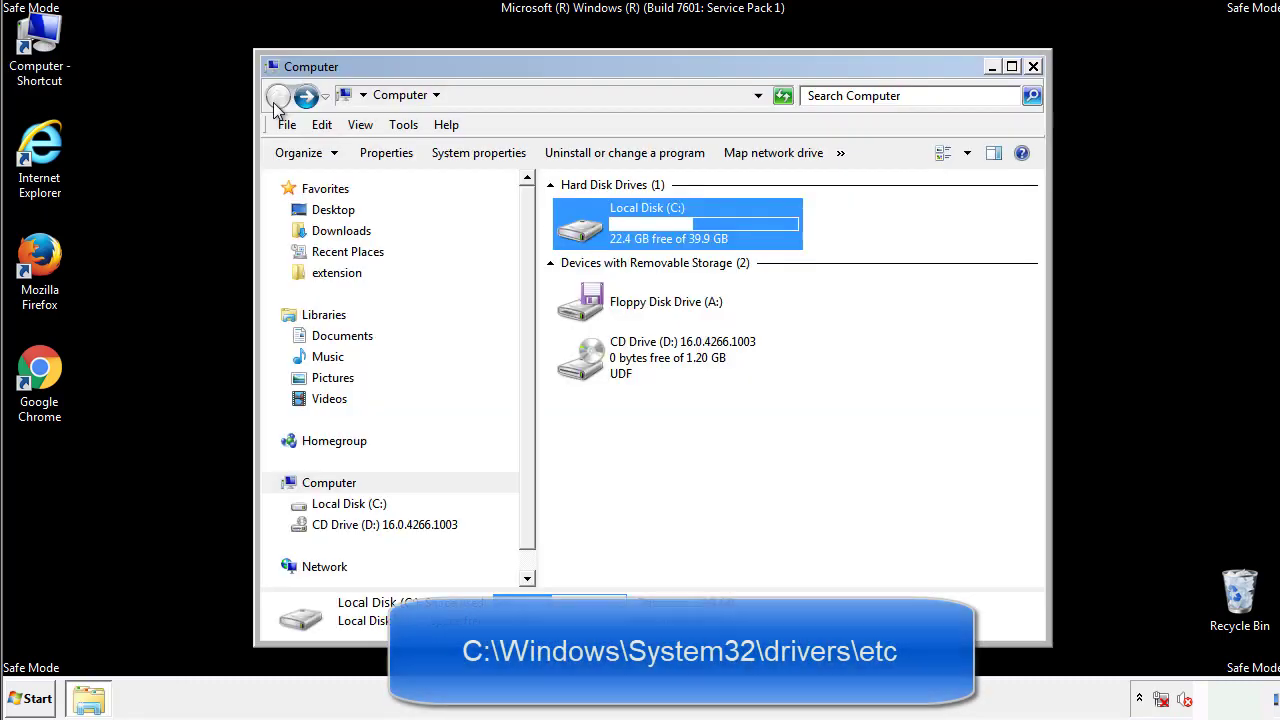
{"action": "double_click", "coordinate": [587, 230]}
{"action": "left_click", "coordinate": [584, 369]}
{"action": "double_click", "coordinate": [584, 369]}
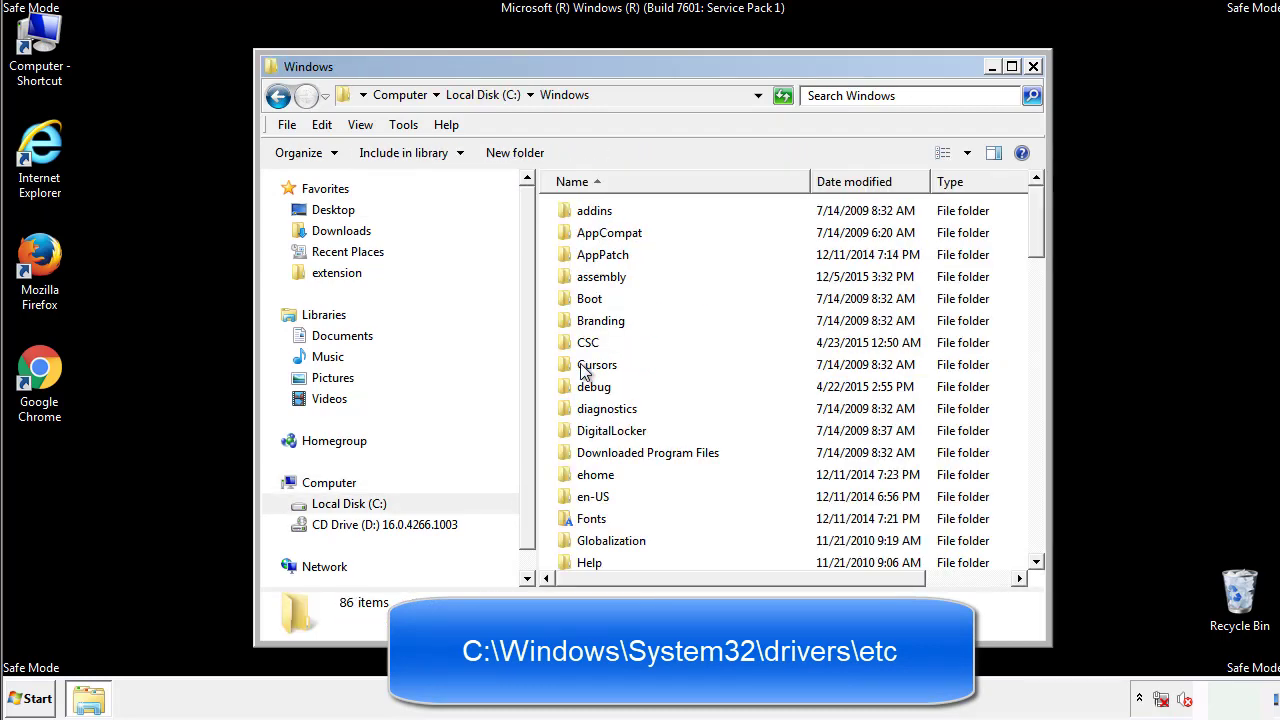
{"action": "scroll", "coordinate": [590, 450], "scroll_direction": "down", "scroll_amount": 2}
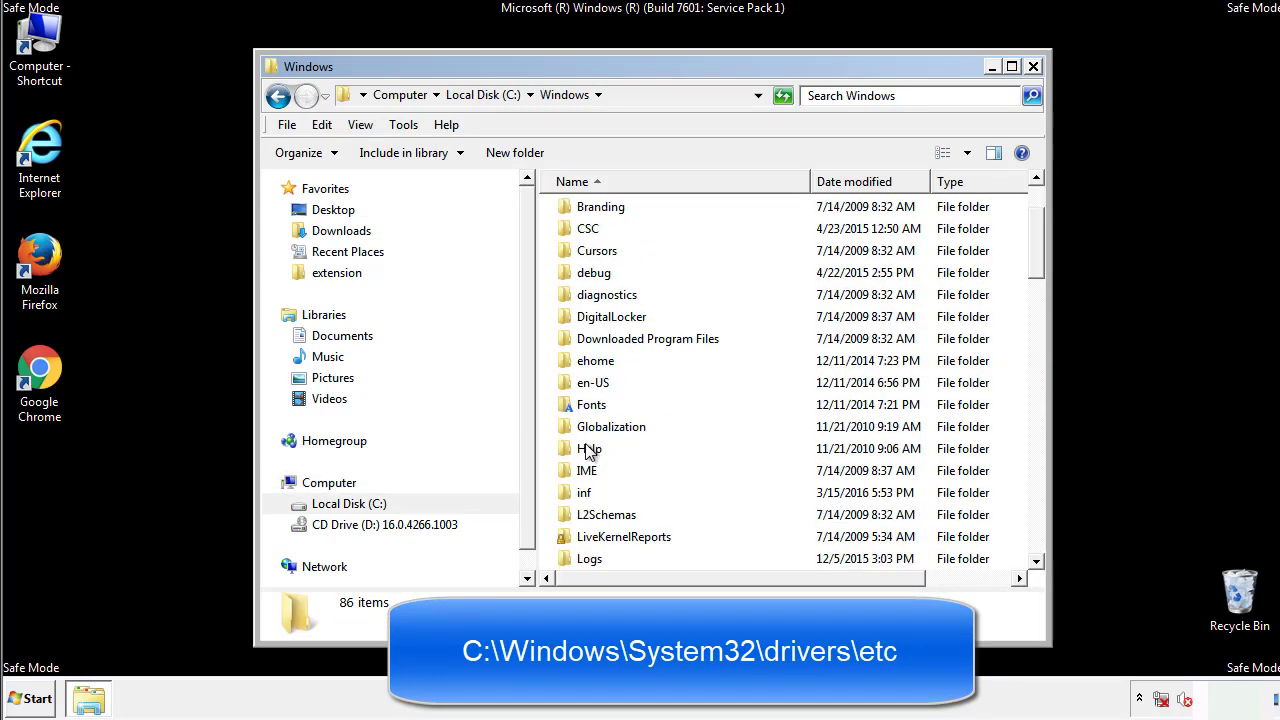
{"action": "scroll", "coordinate": [590, 452], "scroll_direction": "down", "scroll_amount": 7}
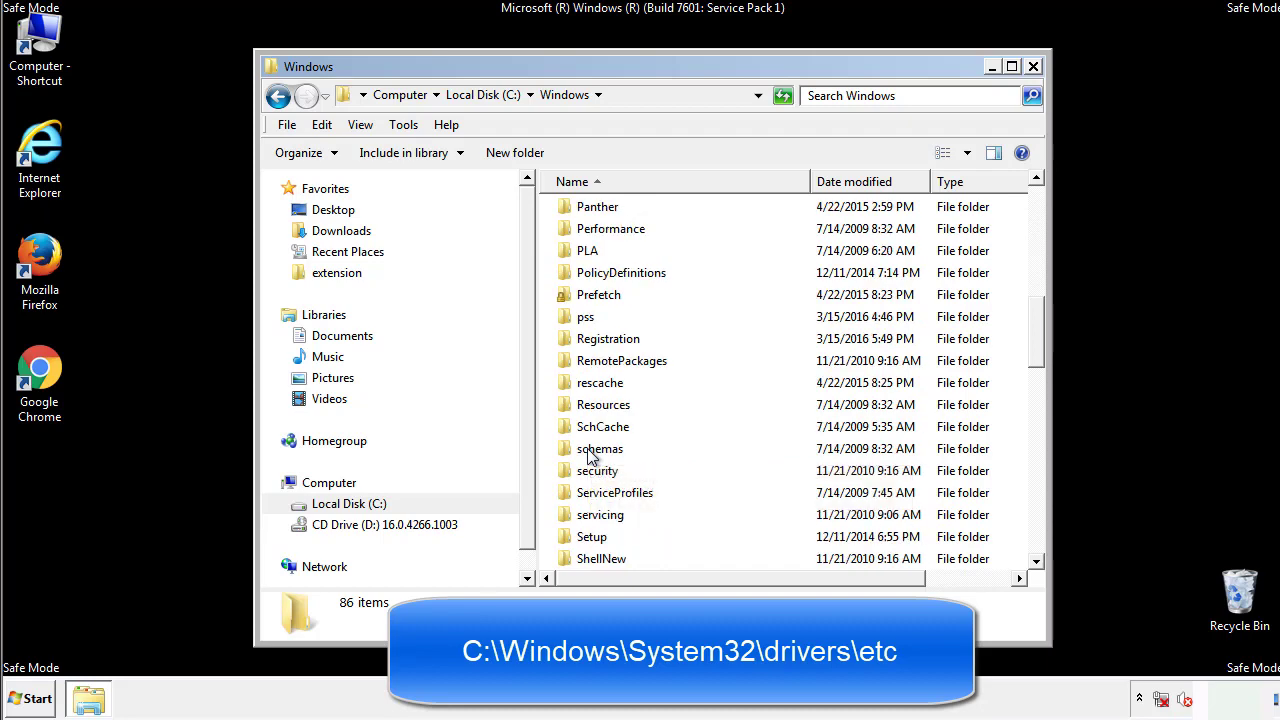
{"action": "scroll", "coordinate": [590, 455], "scroll_direction": "down", "scroll_amount": 2}
{"action": "double_click", "coordinate": [606, 518]}
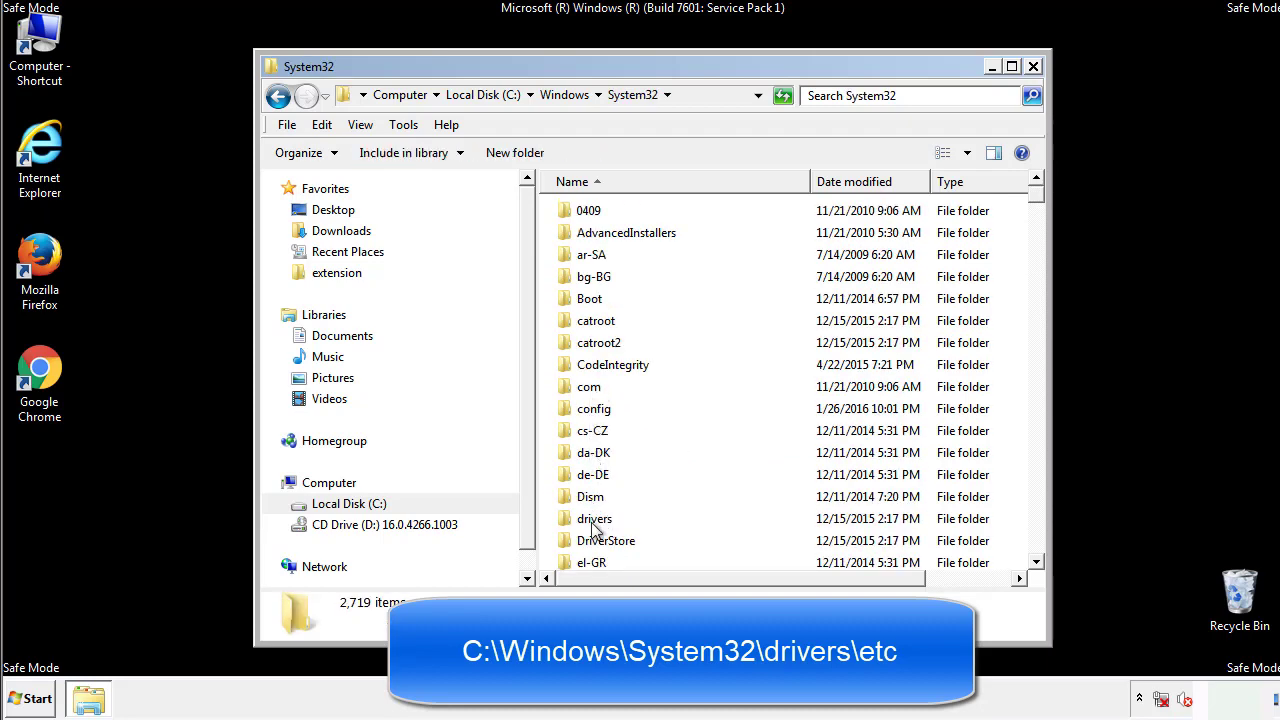
{"action": "double_click", "coordinate": [593, 520]}
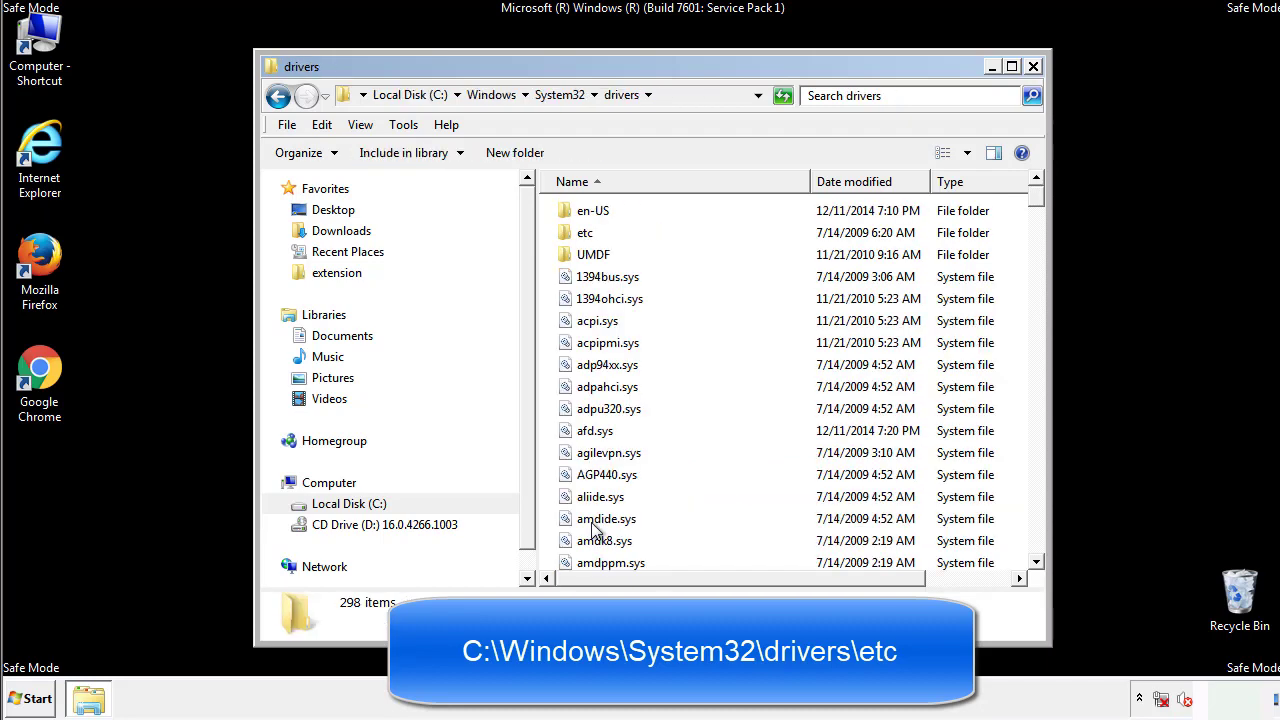
{"action": "double_click", "coordinate": [576, 240]}
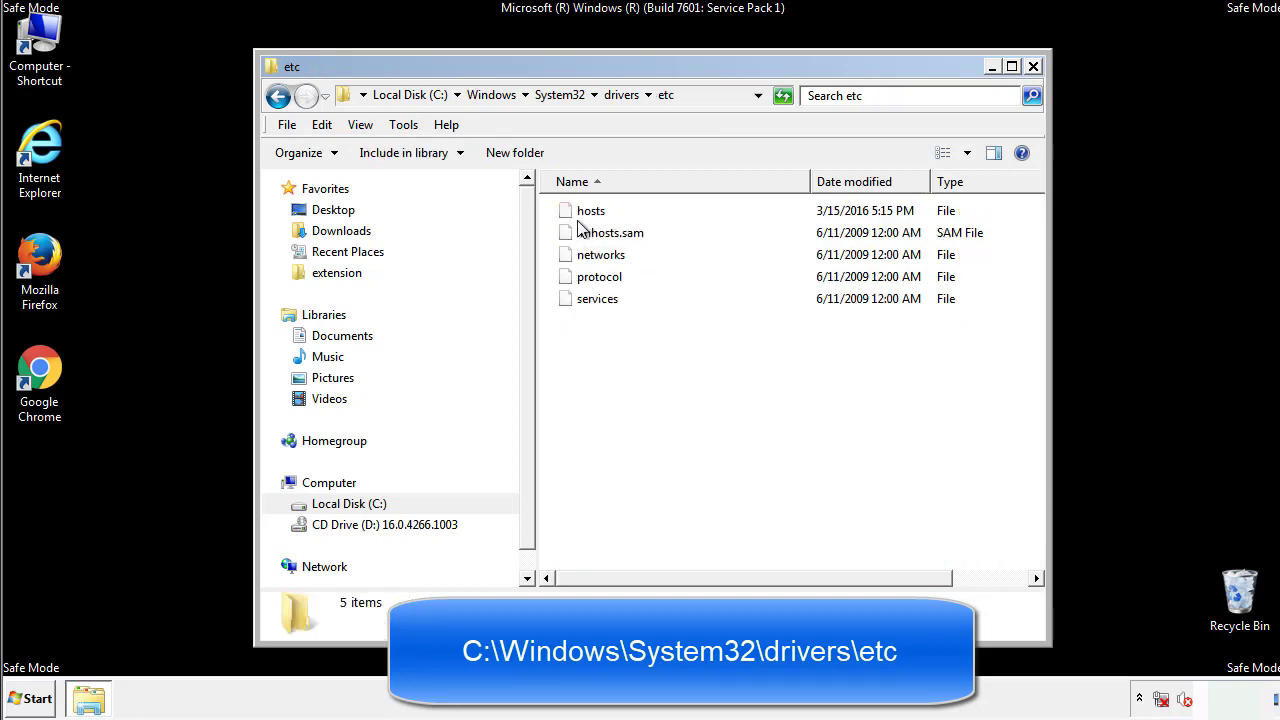
Open the hosts file in Notepad and move its window fully into view
{"action": "double_click", "coordinate": [581, 213]}
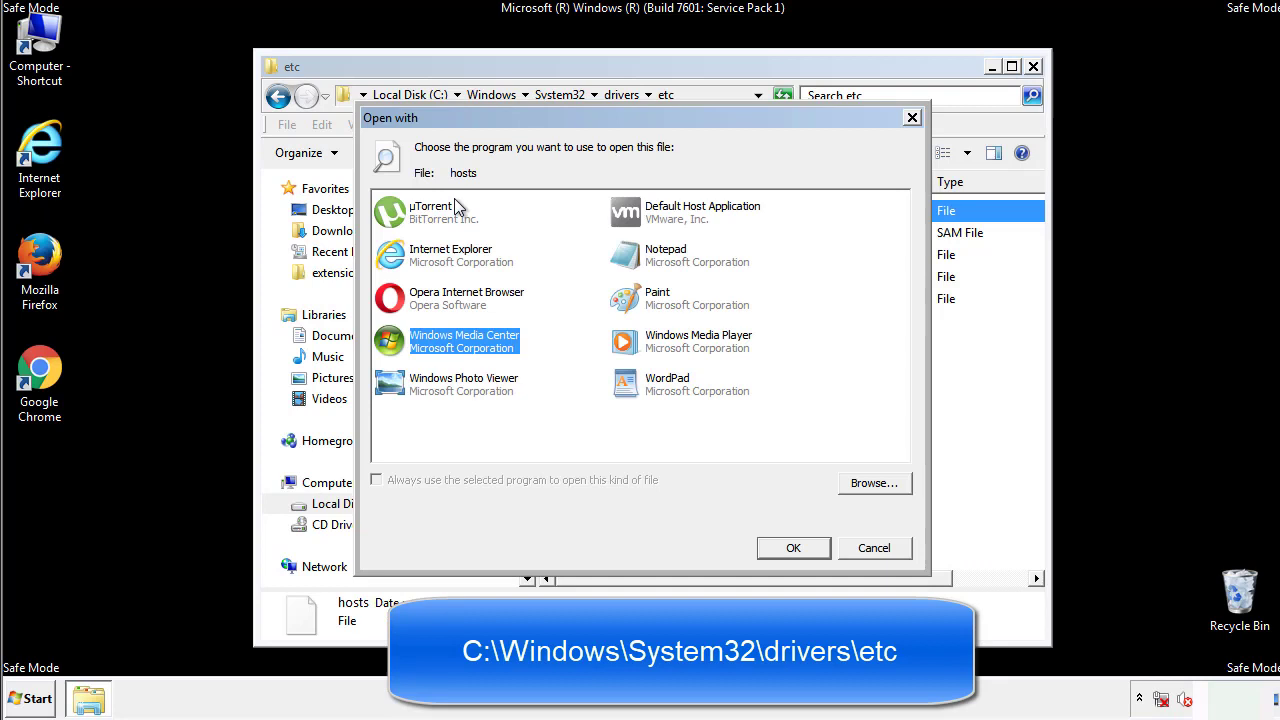
{"action": "left_click", "coordinate": [648, 261]}
{"action": "left_click", "coordinate": [792, 548]}
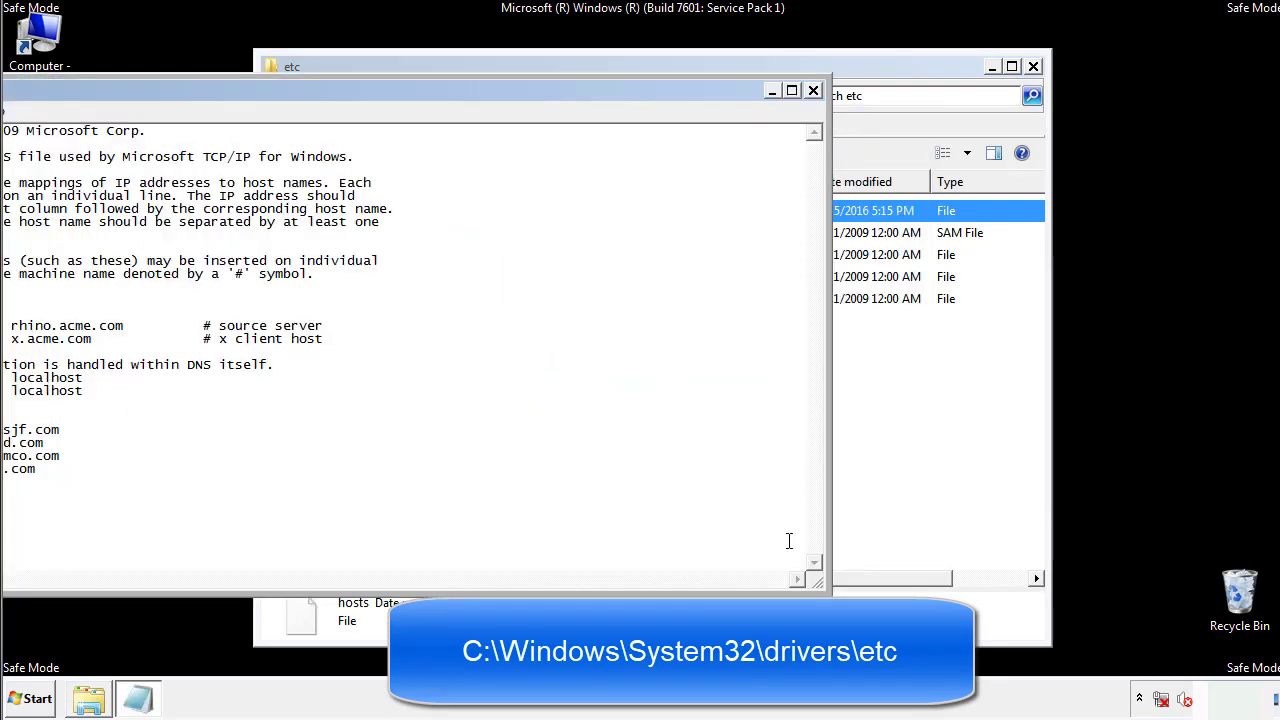
{"action": "left_click_drag", "start_coordinate": [523, 90], "coordinate": [814, 109]}
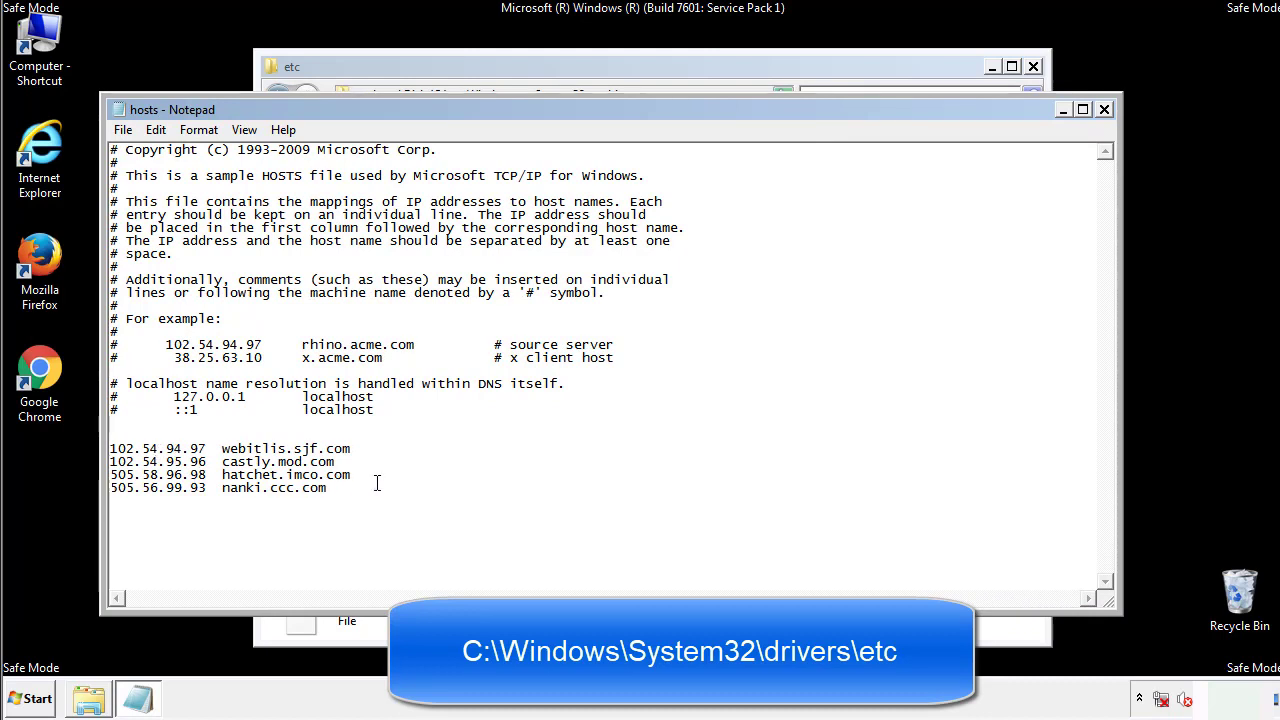
Delete the four IP-to-host entries below the localhost lines, save the hosts file on closing, and close the etc folder
{"action": "left_click_drag", "start_coordinate": [357, 489], "coordinate": [110, 448]}
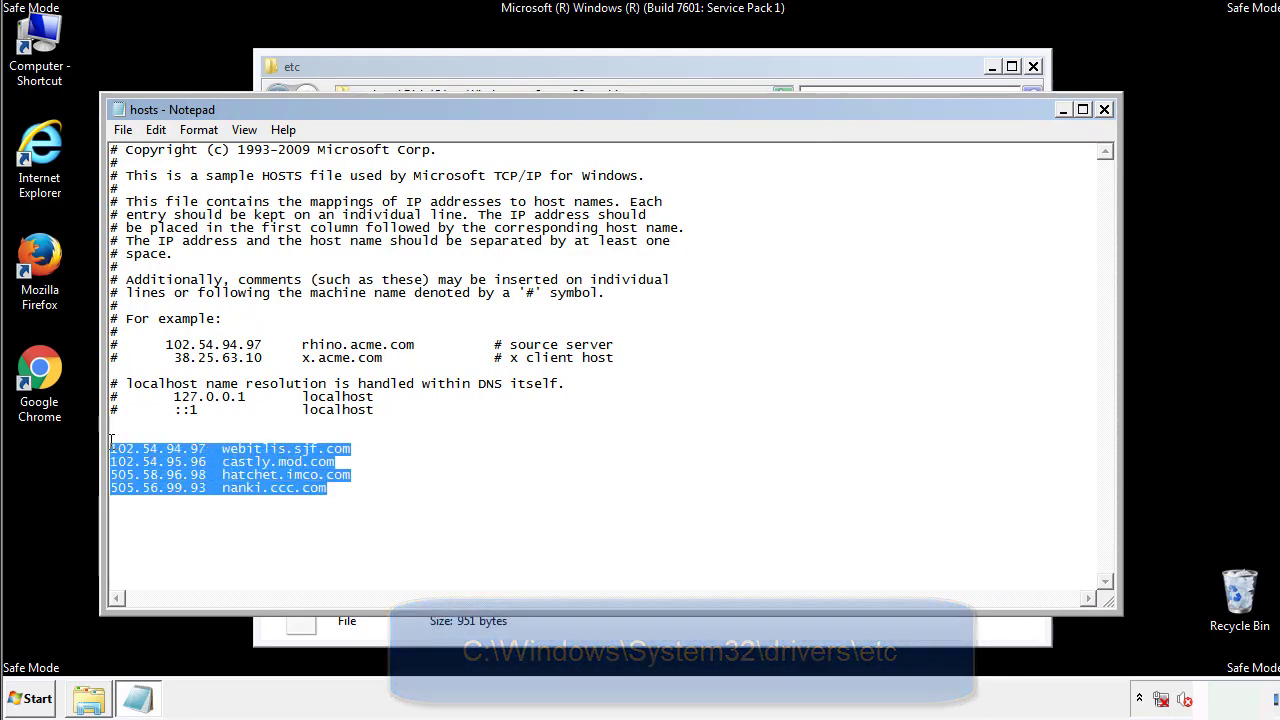
{"action": "key", "text": "Delete"}
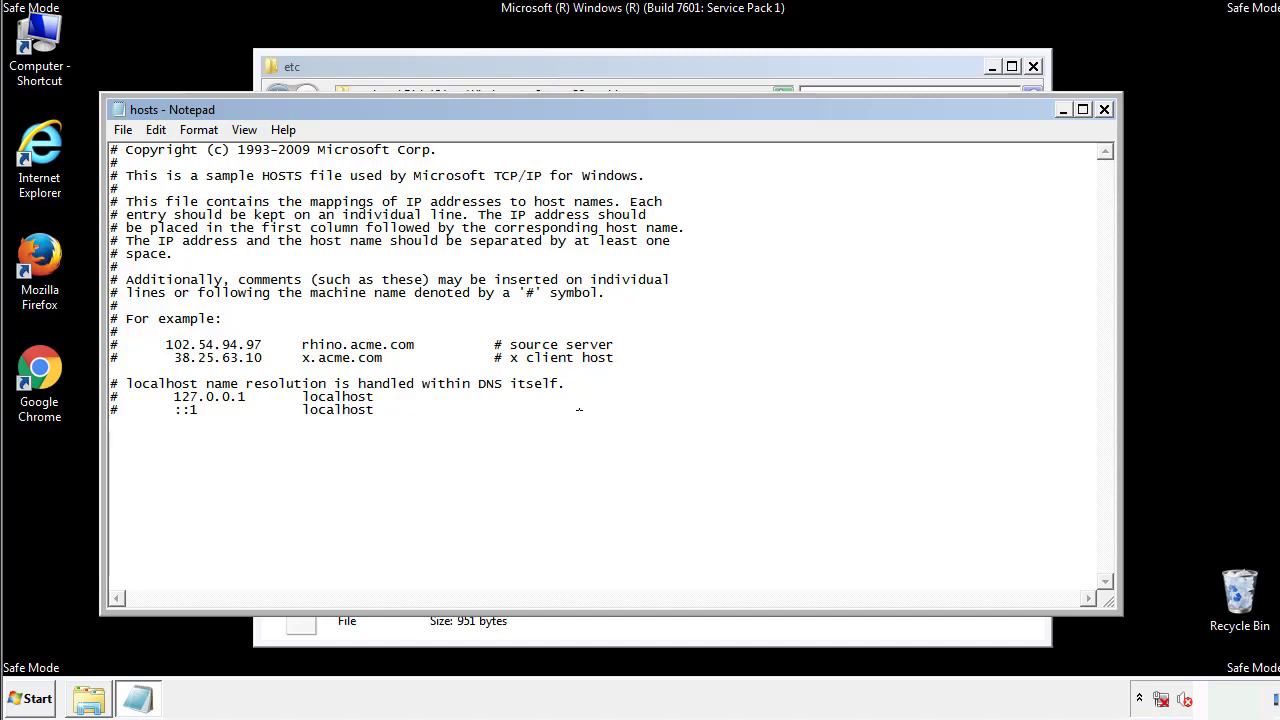
{"action": "left_click", "coordinate": [1104, 110]}
{"action": "left_click", "coordinate": [568, 364]}
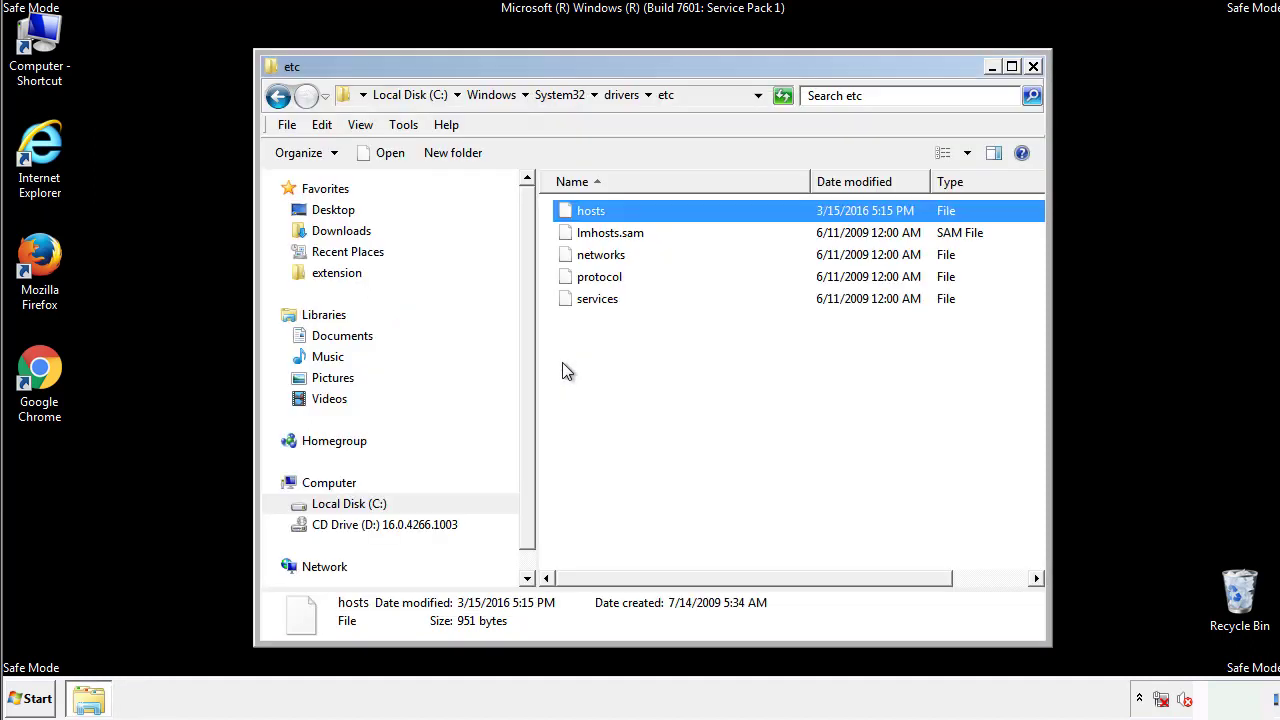
{"action": "left_click", "coordinate": [563, 365]}
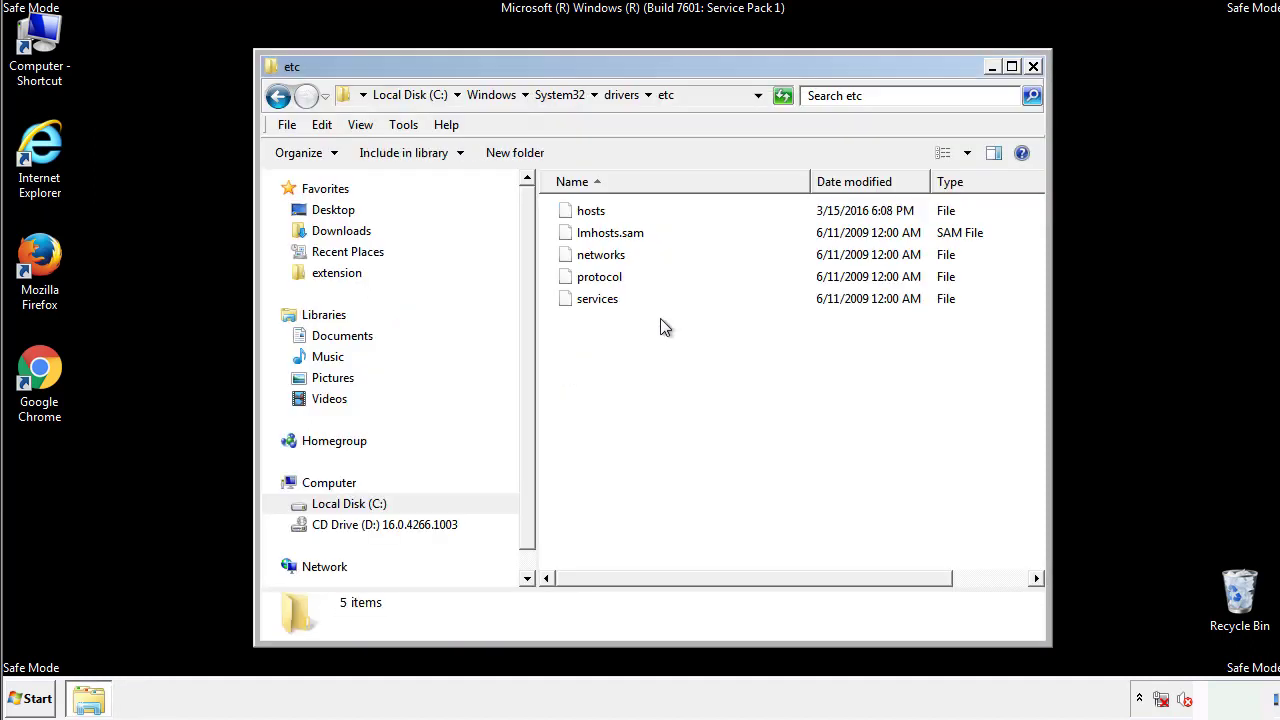
{"action": "left_click", "coordinate": [1033, 66]}
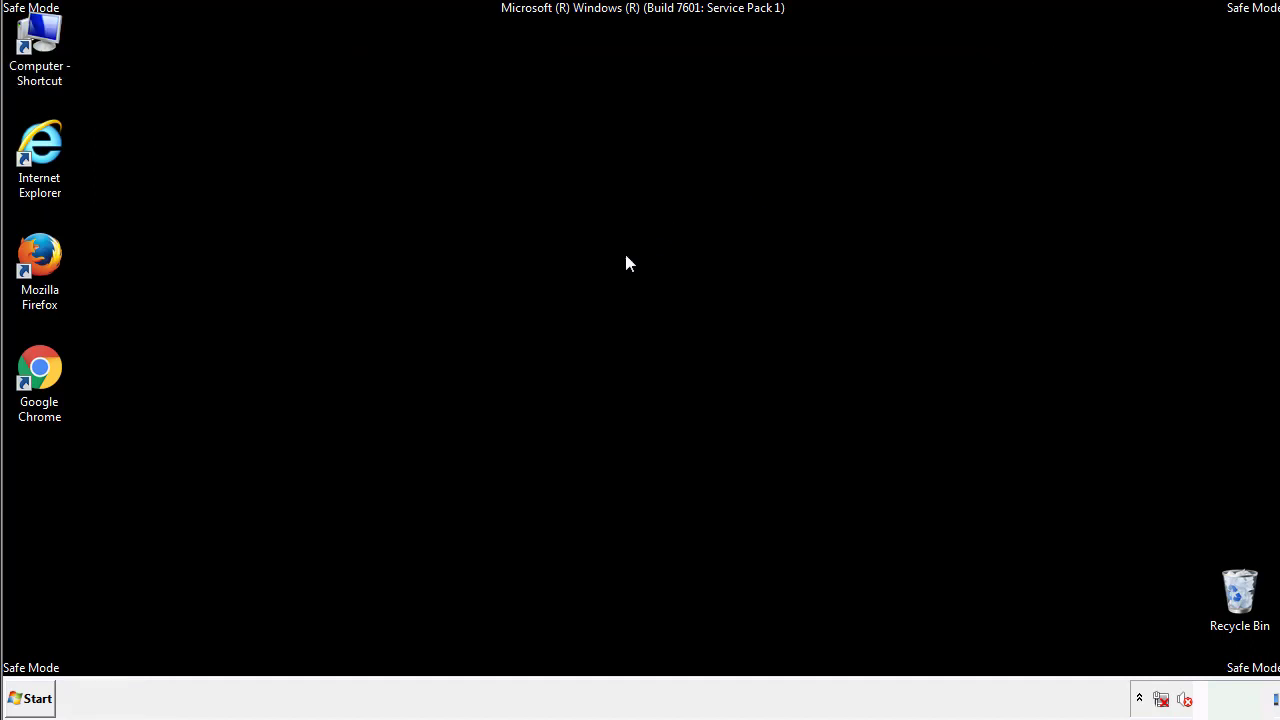
Open the Startup folder listed among all installed programs
{"action": "left_click", "coordinate": [33, 699]}
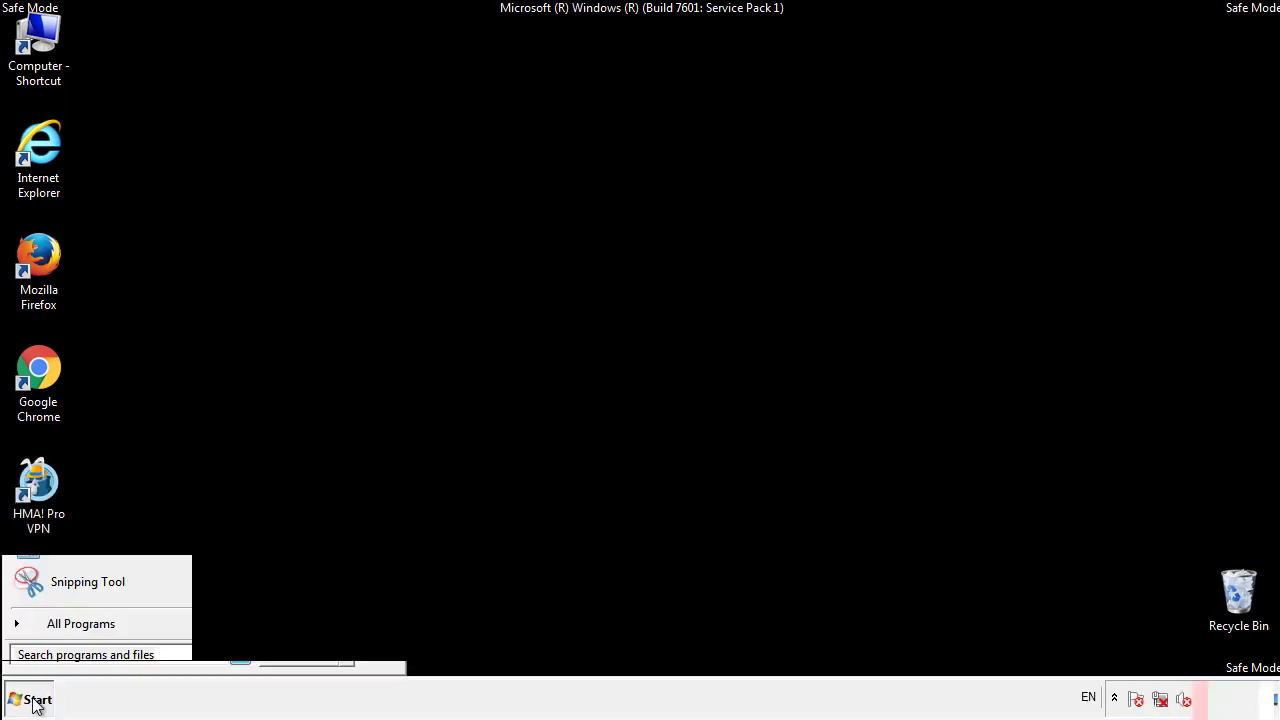
{"action": "left_click", "coordinate": [57, 631]}
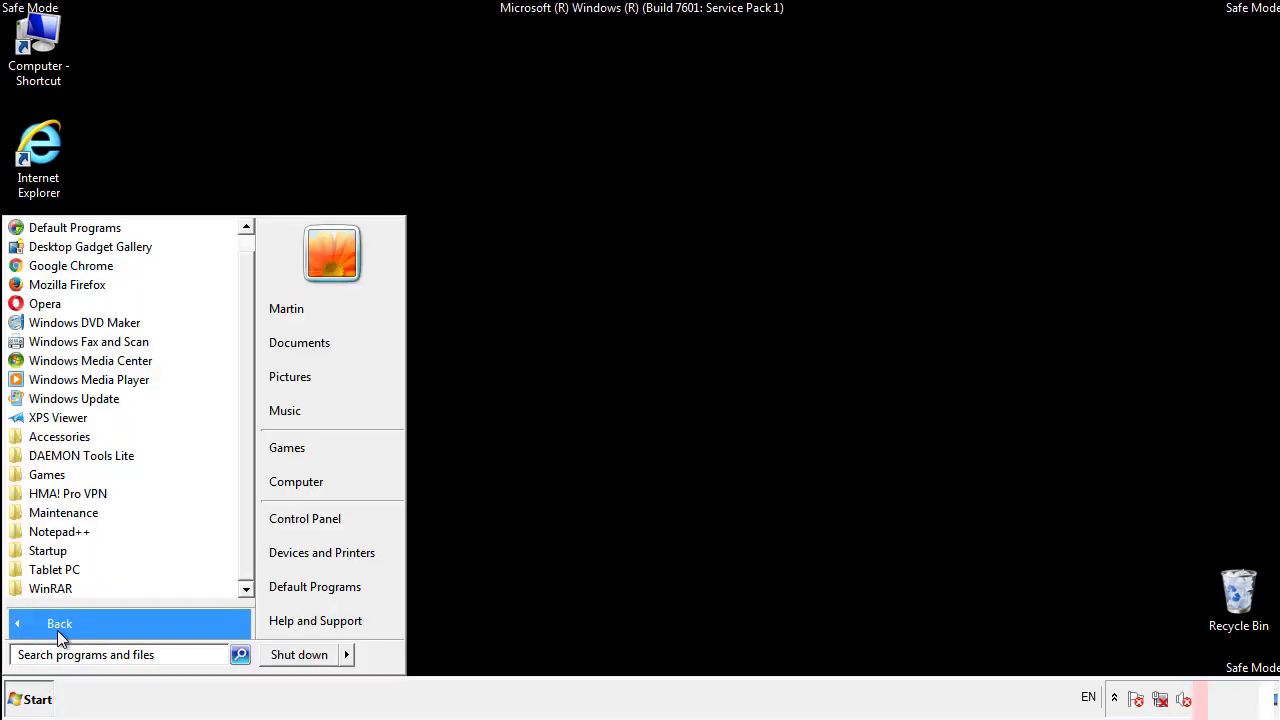
{"action": "right_click", "coordinate": [50, 549]}
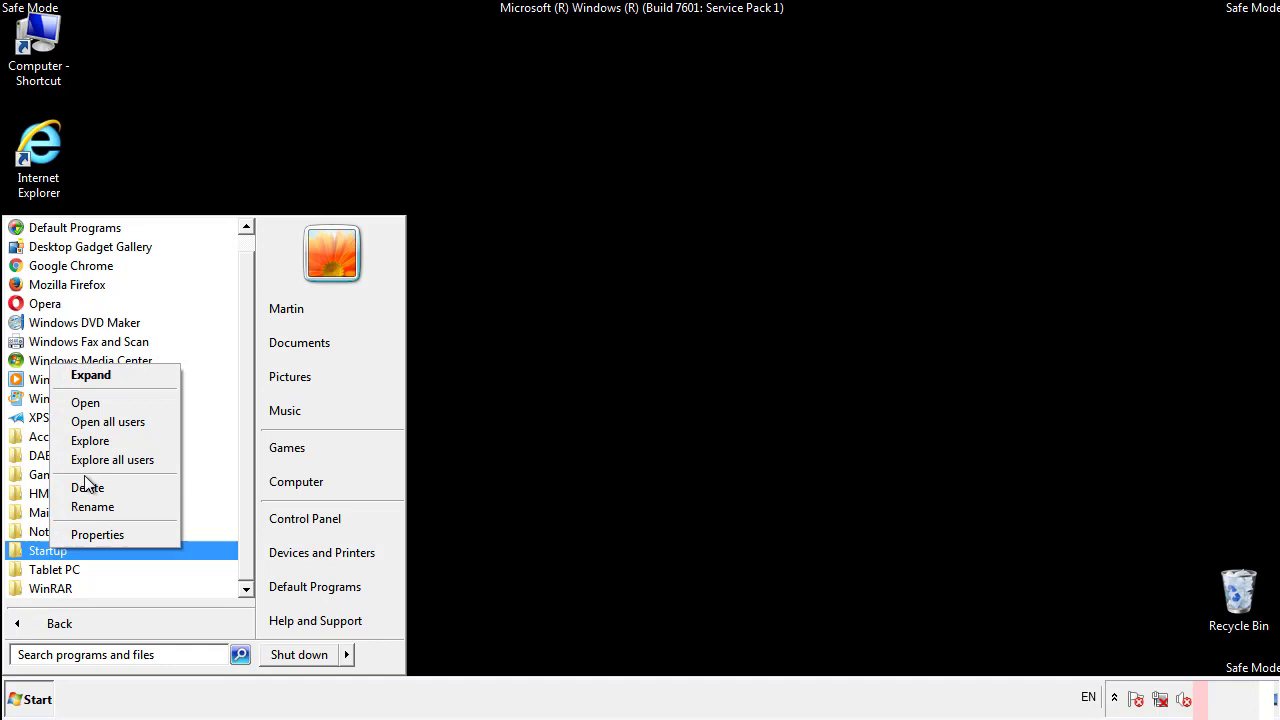
{"action": "left_click", "coordinate": [97, 402]}
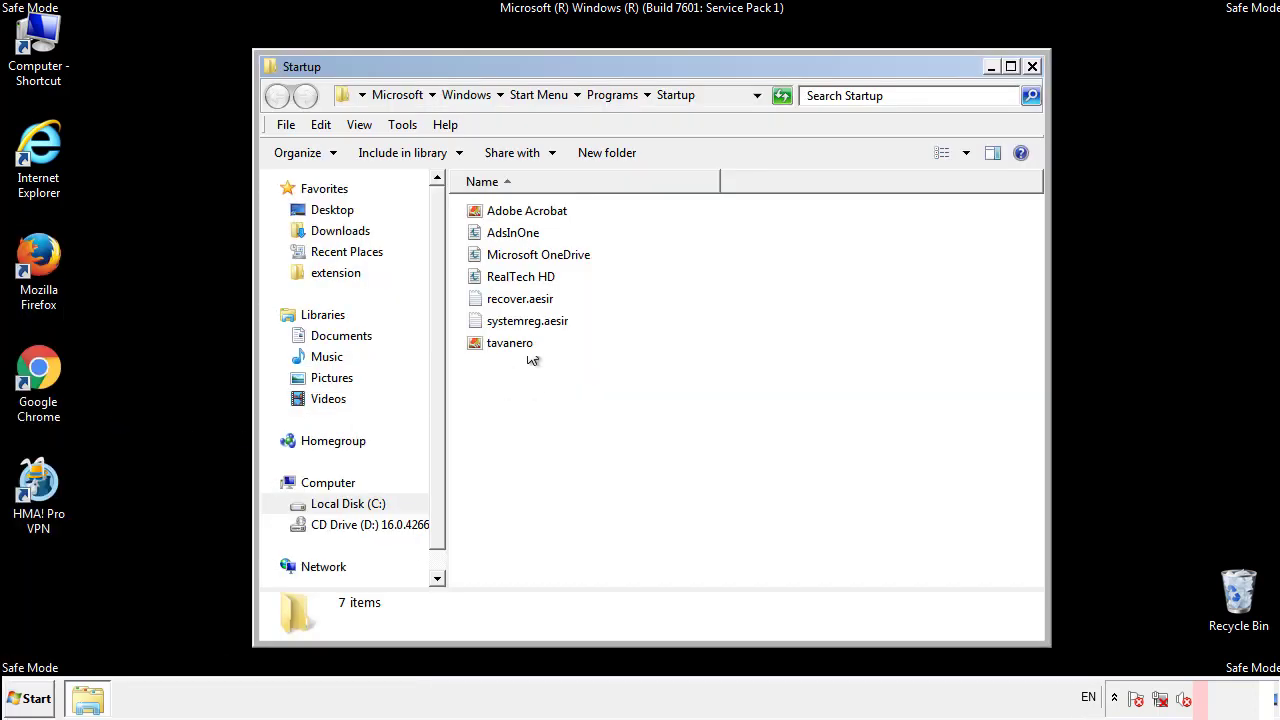
Delete AdsInOne, recover.aesir, systemreg.aesir and tavanero from the Startup folder, confirm moving them to the Recycle Bin, and close the folder
{"action": "left_click", "coordinate": [520, 236]}
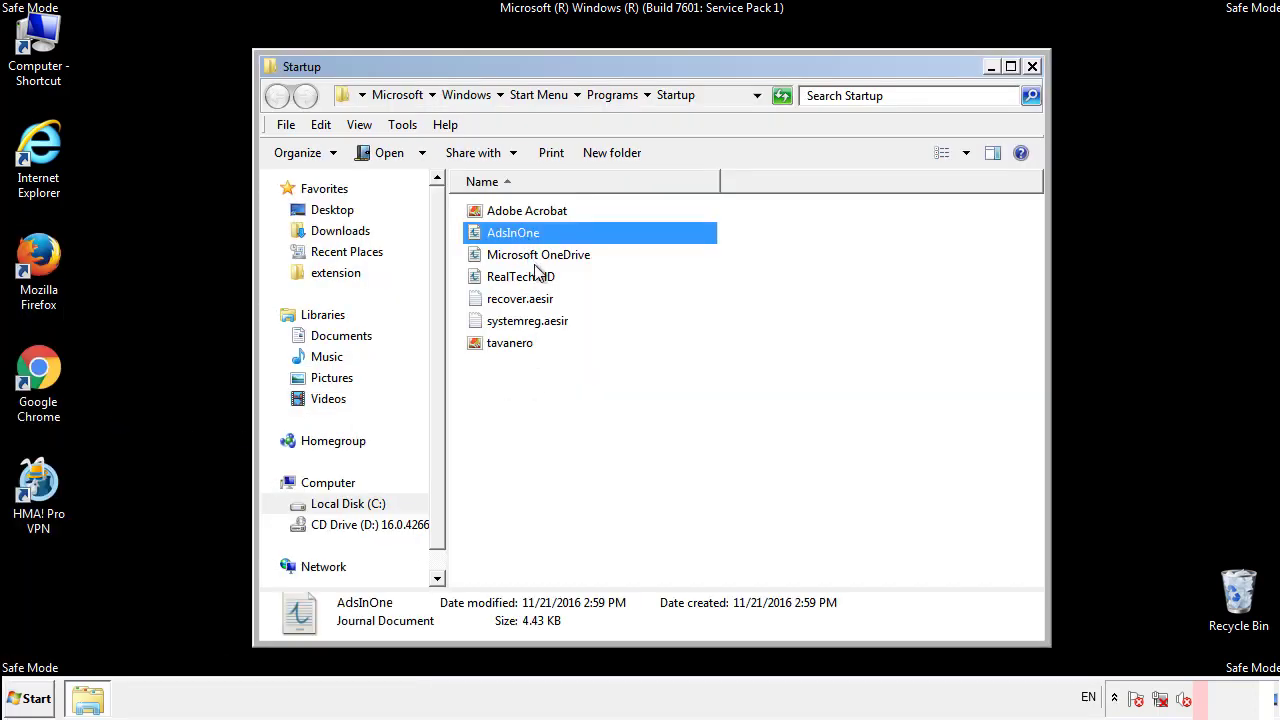
{"action": "left_click", "coordinate": [528, 298], "text": "ctrl"}
{"action": "left_click", "coordinate": [530, 322], "text": "ctrl"}
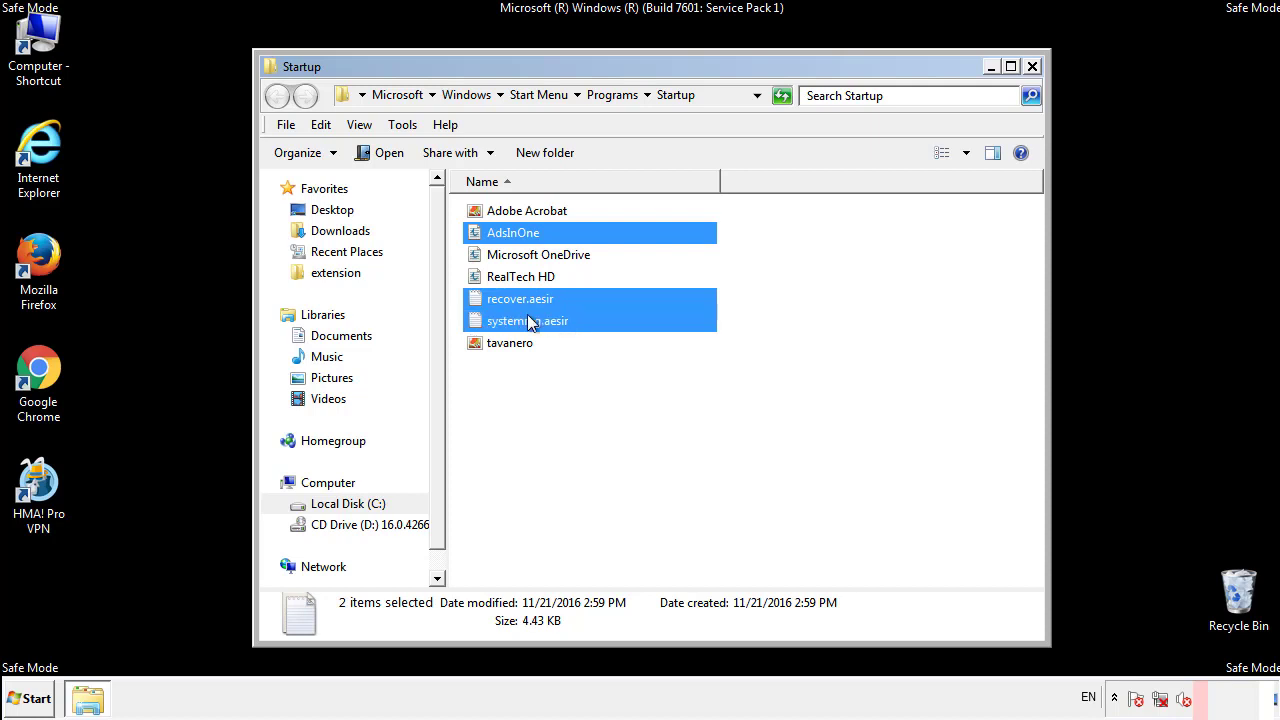
{"action": "left_click", "coordinate": [511, 340], "text": "ctrl"}
{"action": "right_click", "coordinate": [506, 344]}
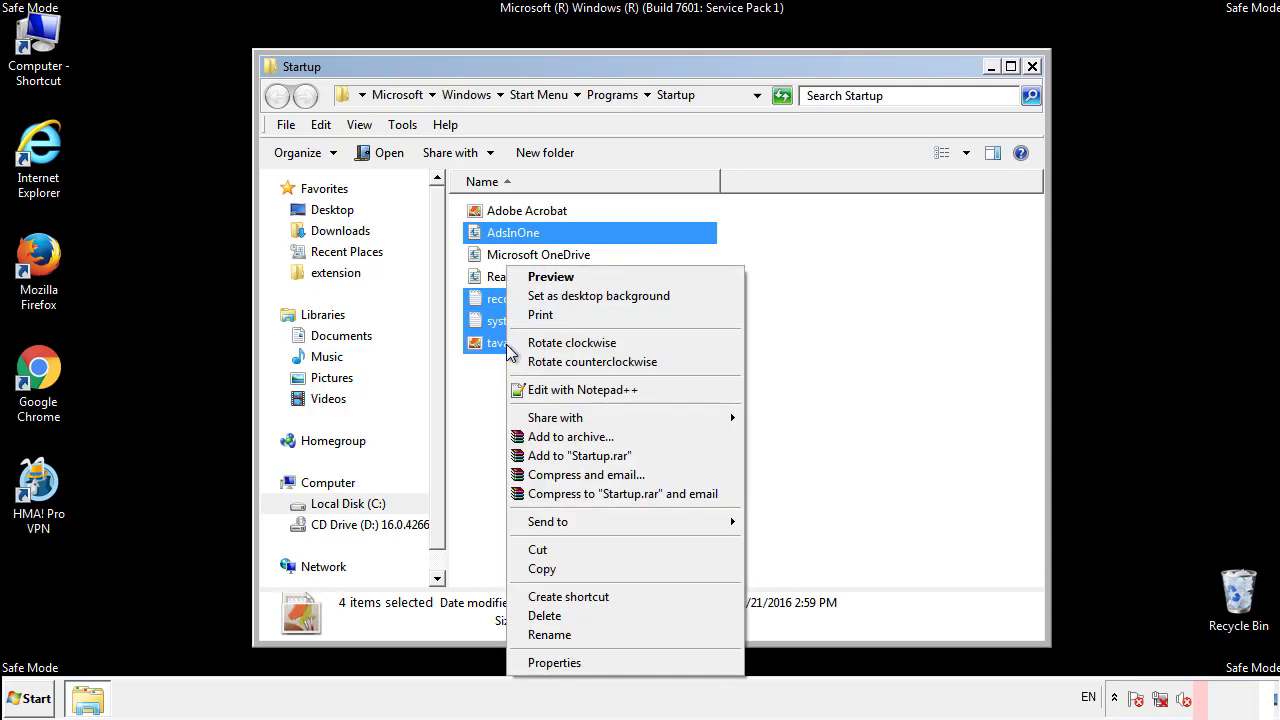
{"action": "left_click", "coordinate": [541, 616]}
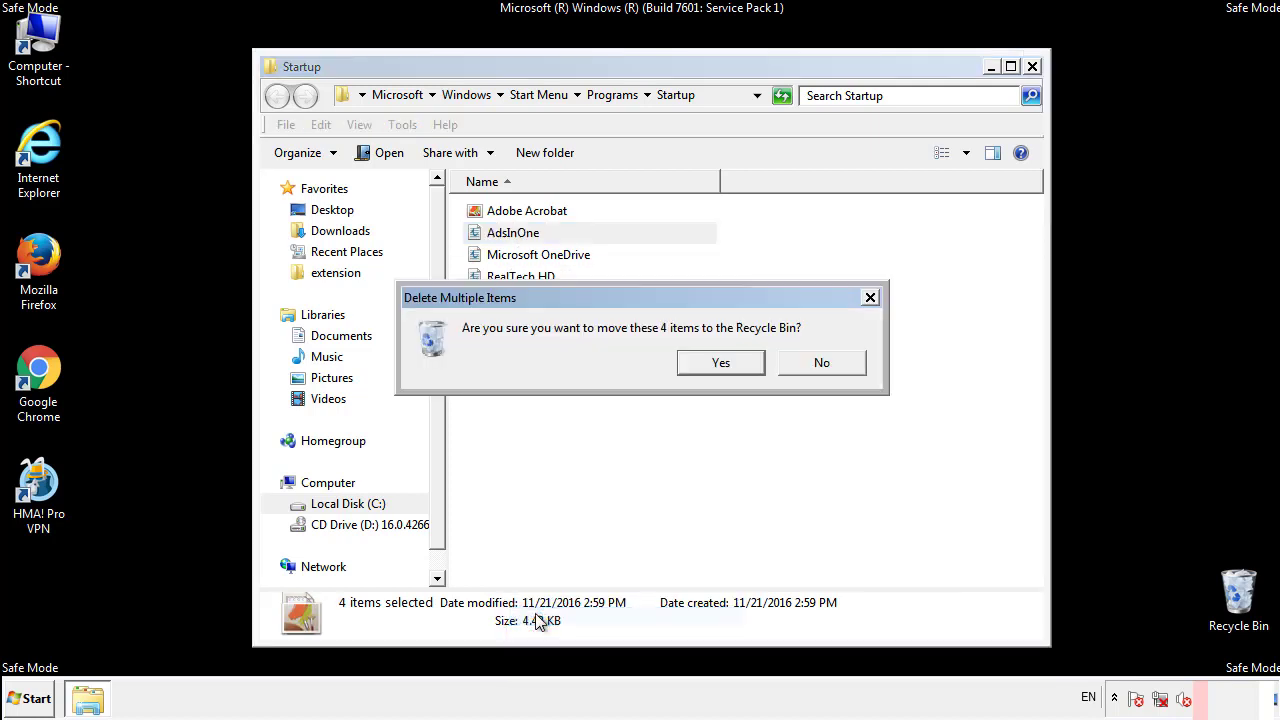
{"action": "left_click", "coordinate": [709, 363]}
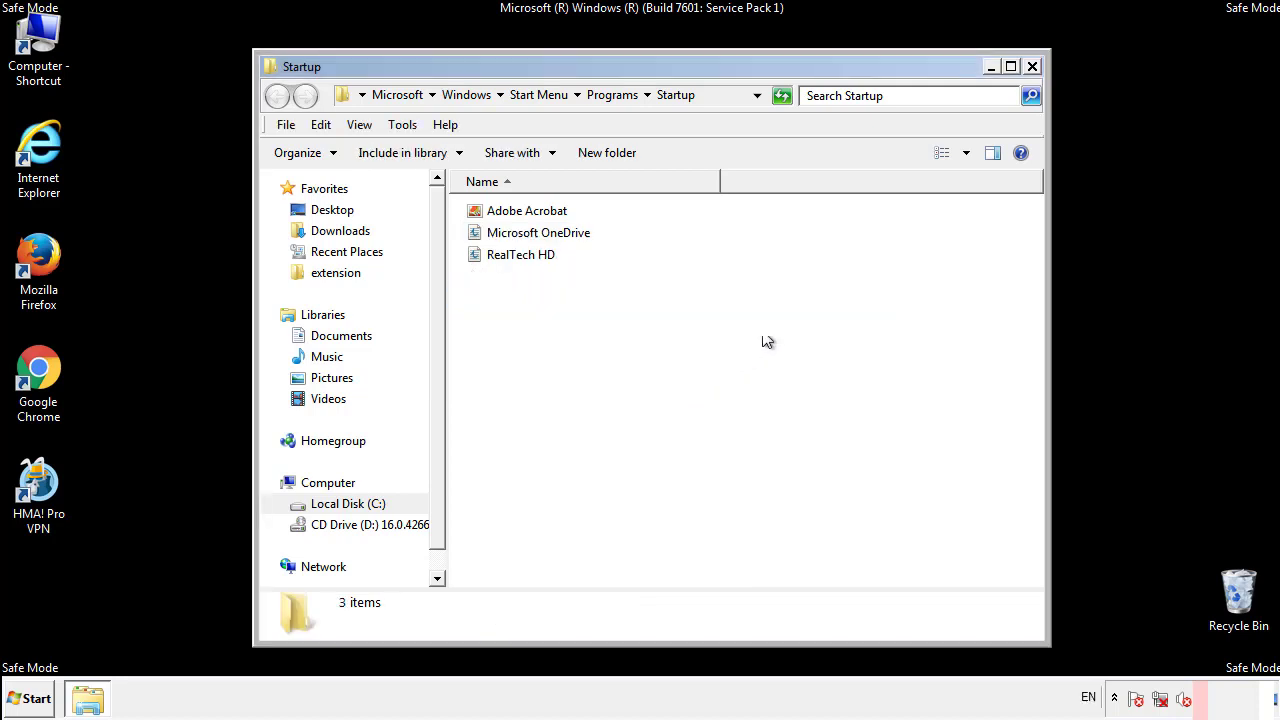
{"action": "left_click", "coordinate": [1033, 70]}
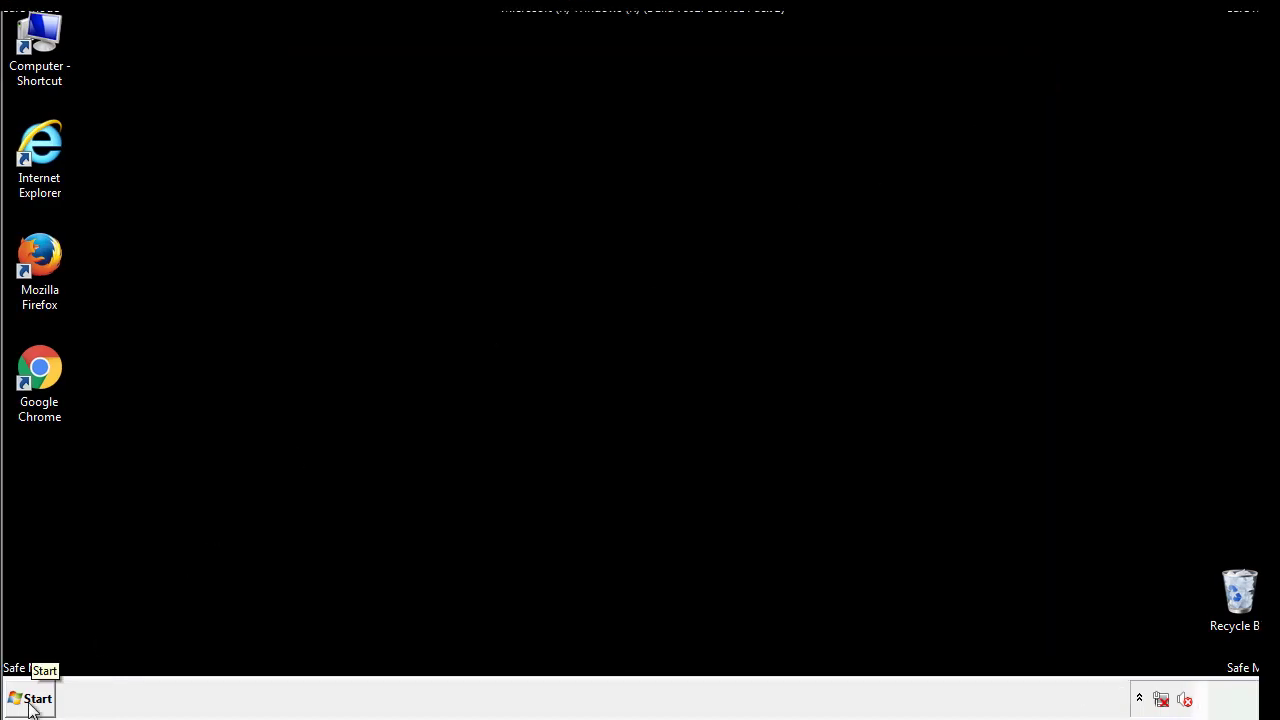
Launch the Registry Editor by searching for and running regedit
{"action": "left_click", "coordinate": [30, 705]}
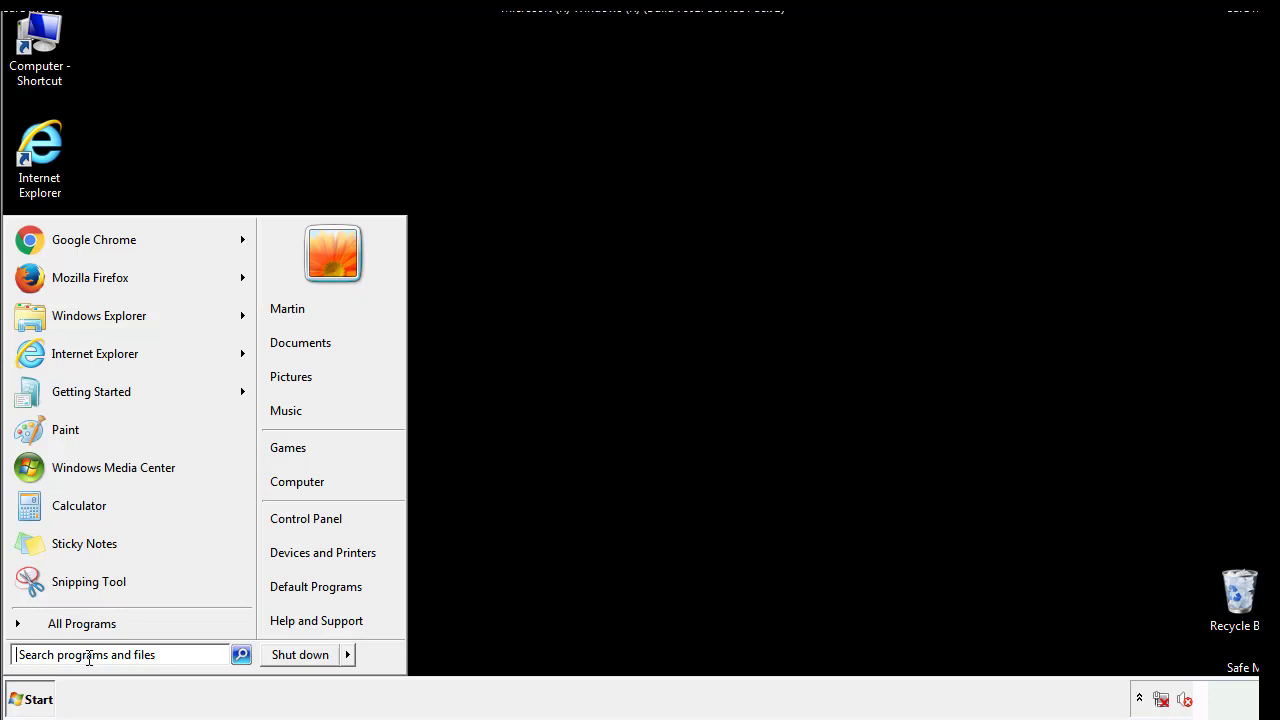
{"action": "type", "text": "reged"}
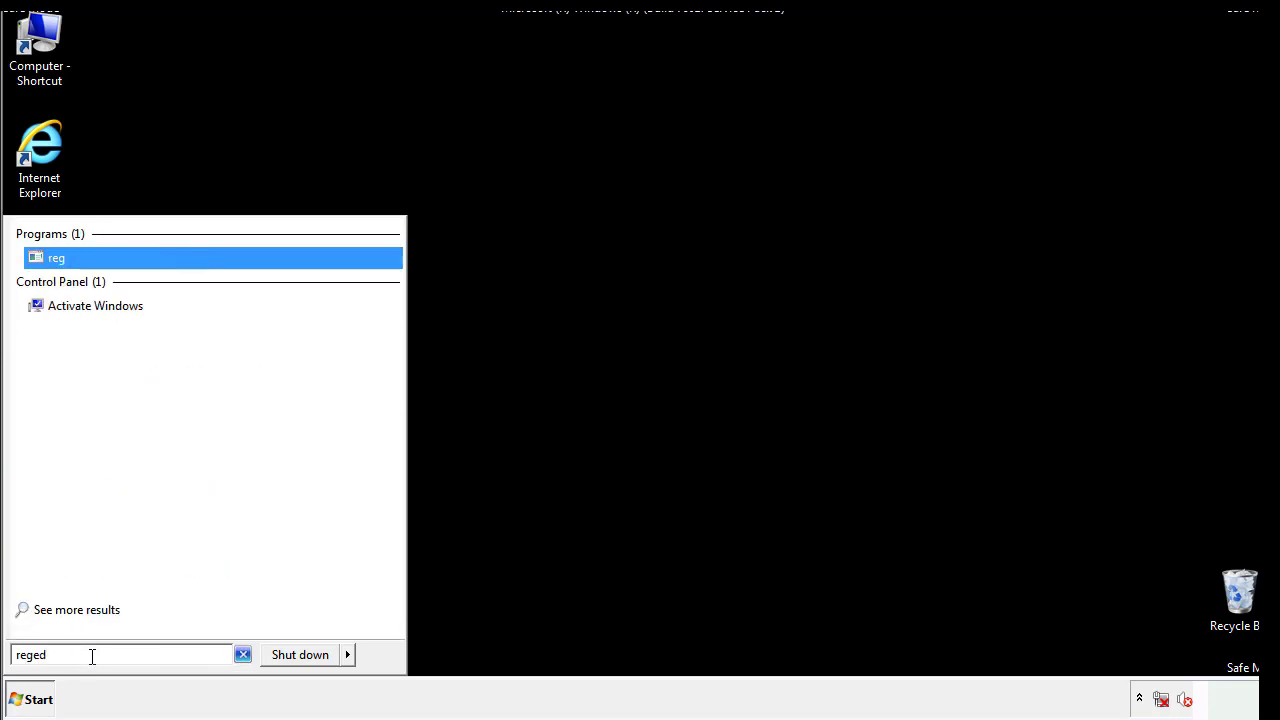
{"action": "type", "text": "it"}
{"action": "key", "text": "Return"}
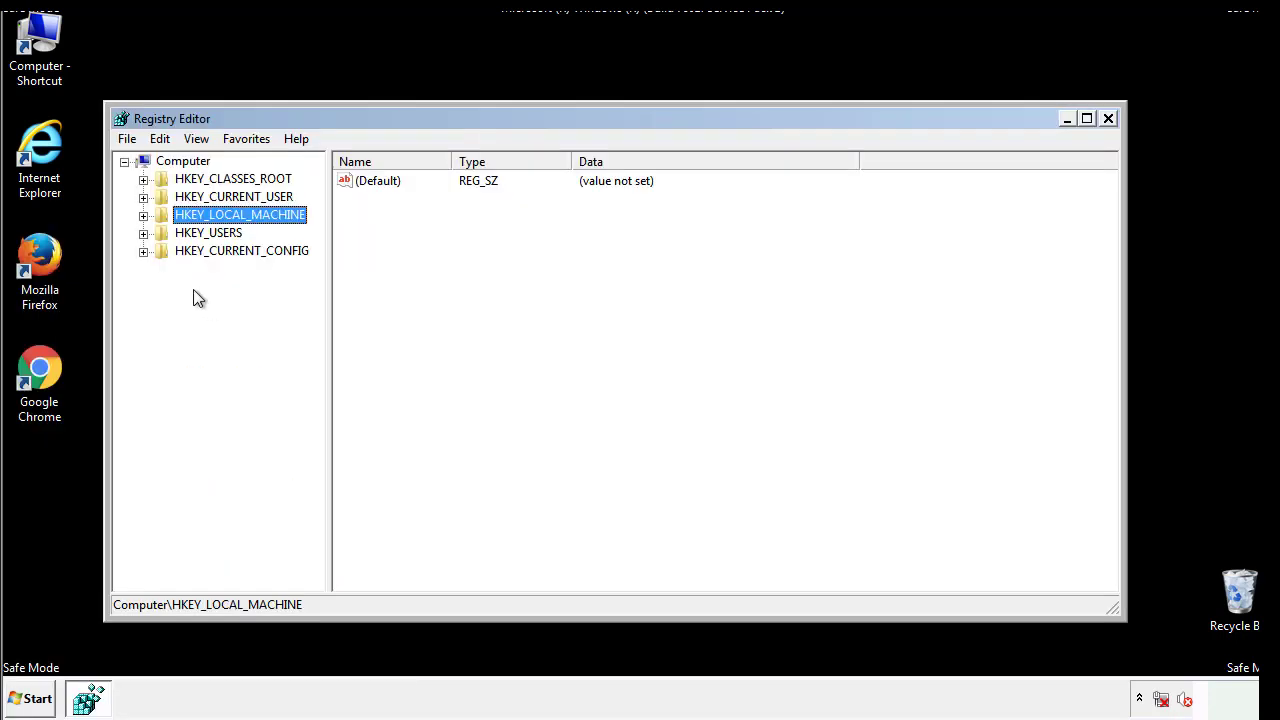
Browse the registry to HKEY_LOCAL_MACHINE\SOFTWARE\Microsoft\Windows\CurrentVersion and select its Run key
{"action": "left_click", "coordinate": [143, 215]}
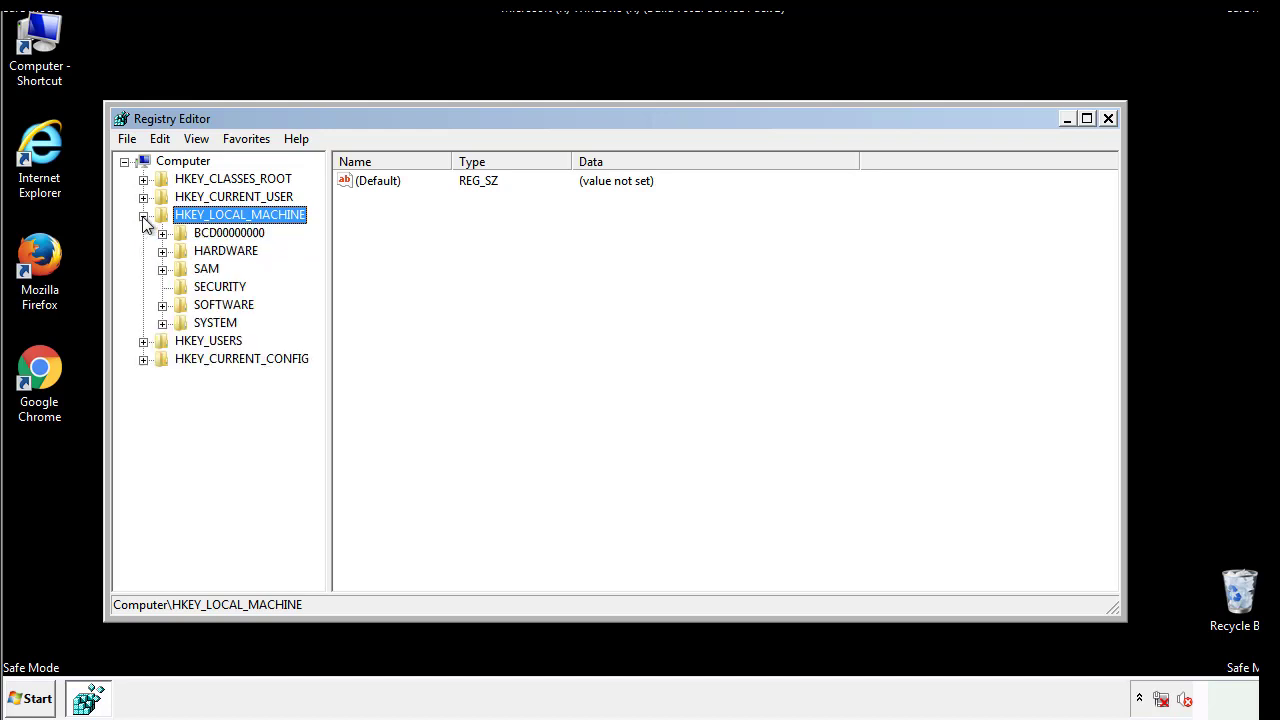
{"action": "left_click", "coordinate": [162, 305]}
{"action": "scroll", "coordinate": [315, 295], "scroll_direction": "down", "scroll_amount": 1}
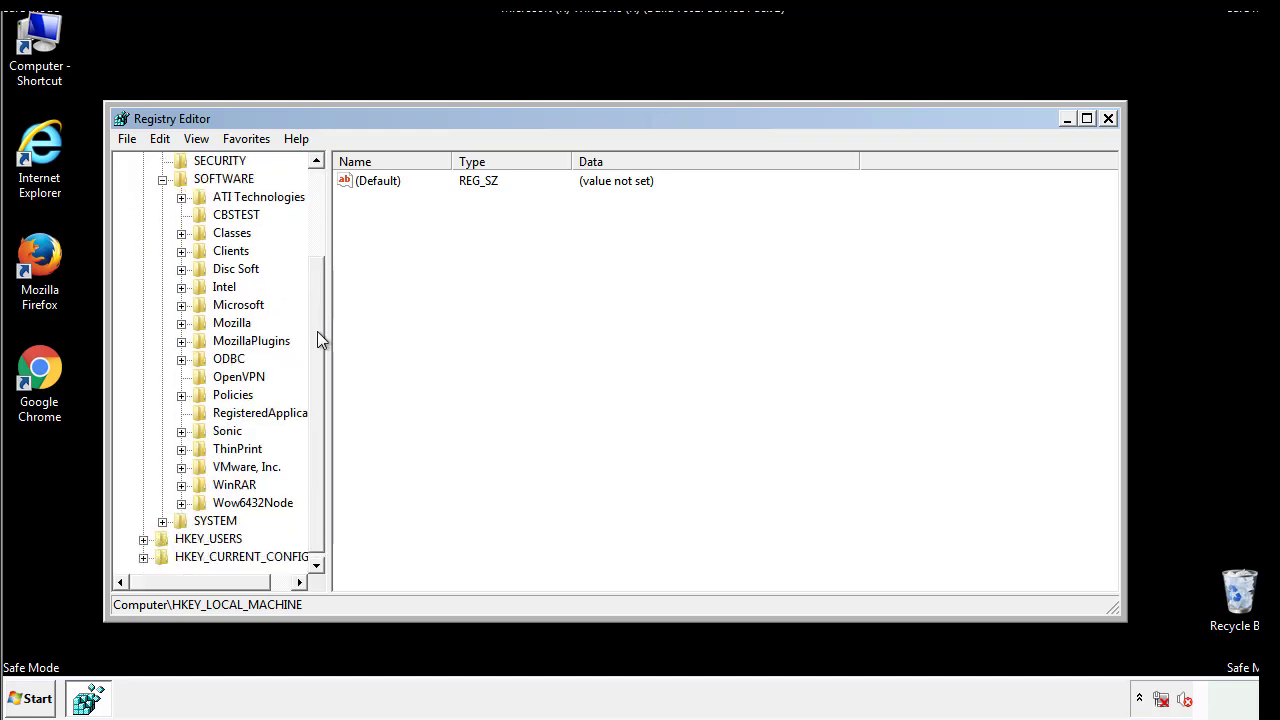
{"action": "left_click", "coordinate": [181, 305]}
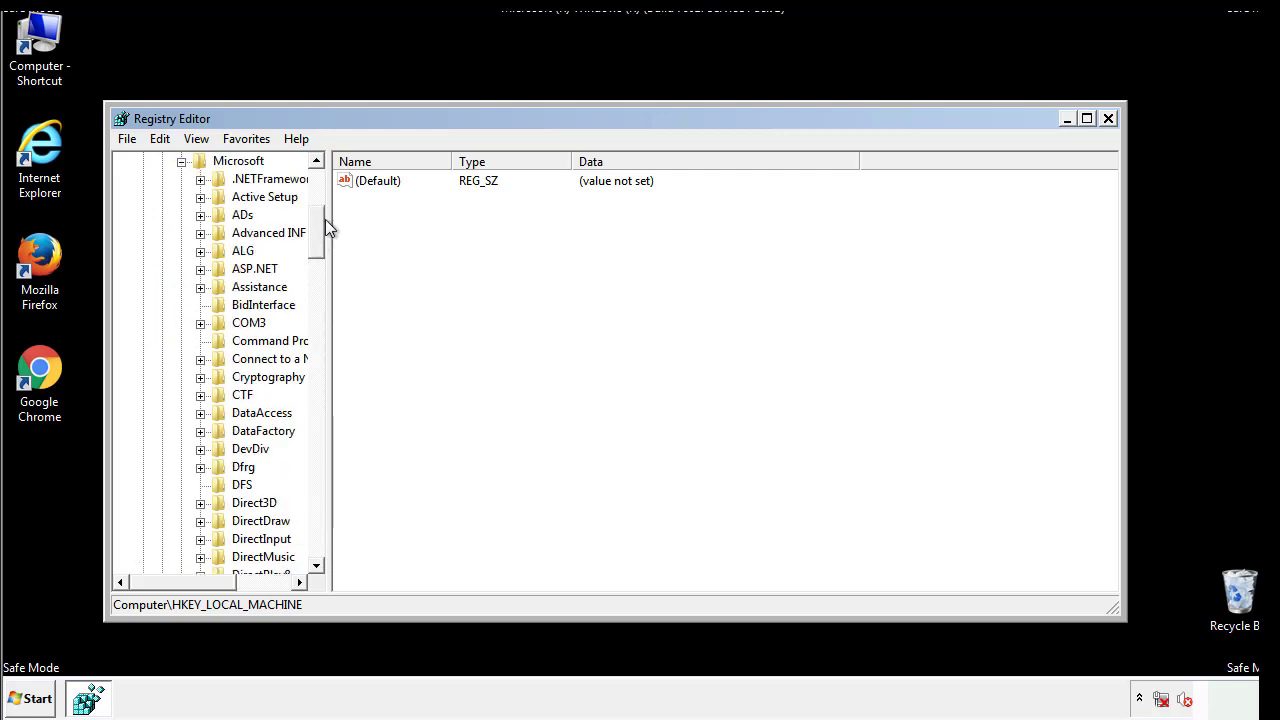
{"action": "left_click_drag", "start_coordinate": [316, 247], "coordinate": [318, 519]}
{"action": "left_click", "coordinate": [201, 305]}
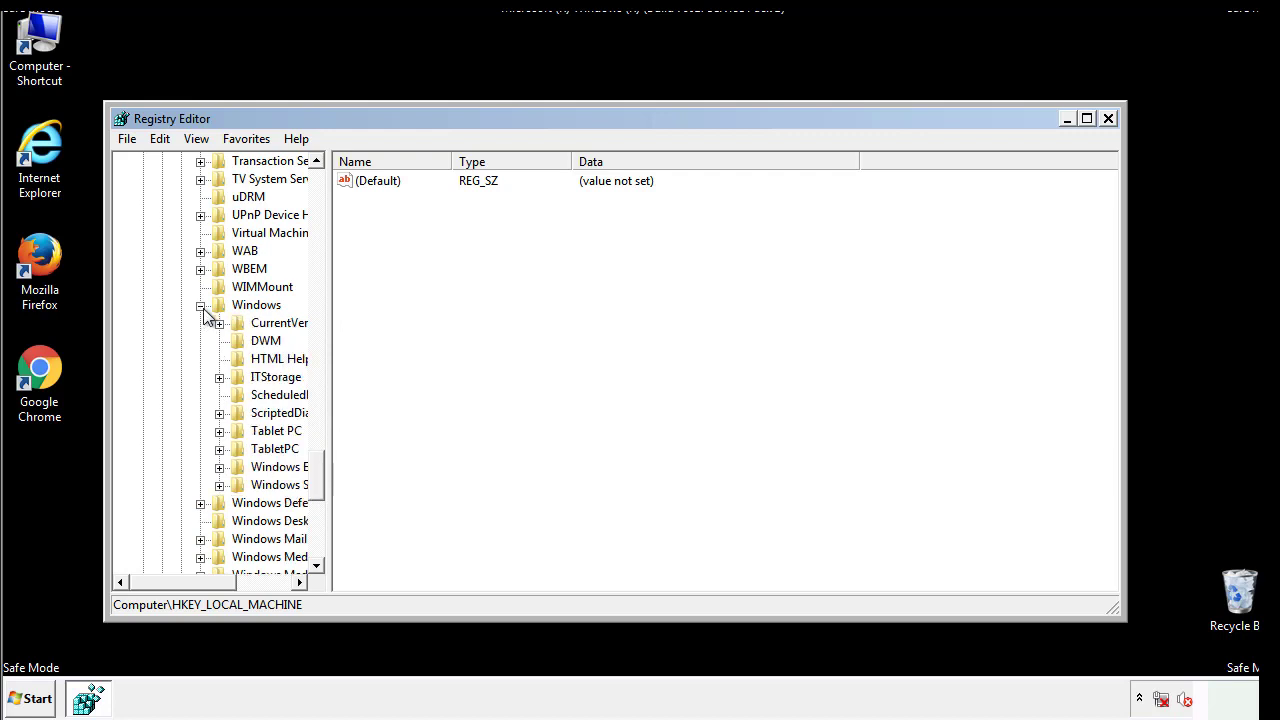
{"action": "left_click_drag", "start_coordinate": [177, 584], "coordinate": [204, 587]}
{"action": "left_click", "coordinate": [164, 323]}
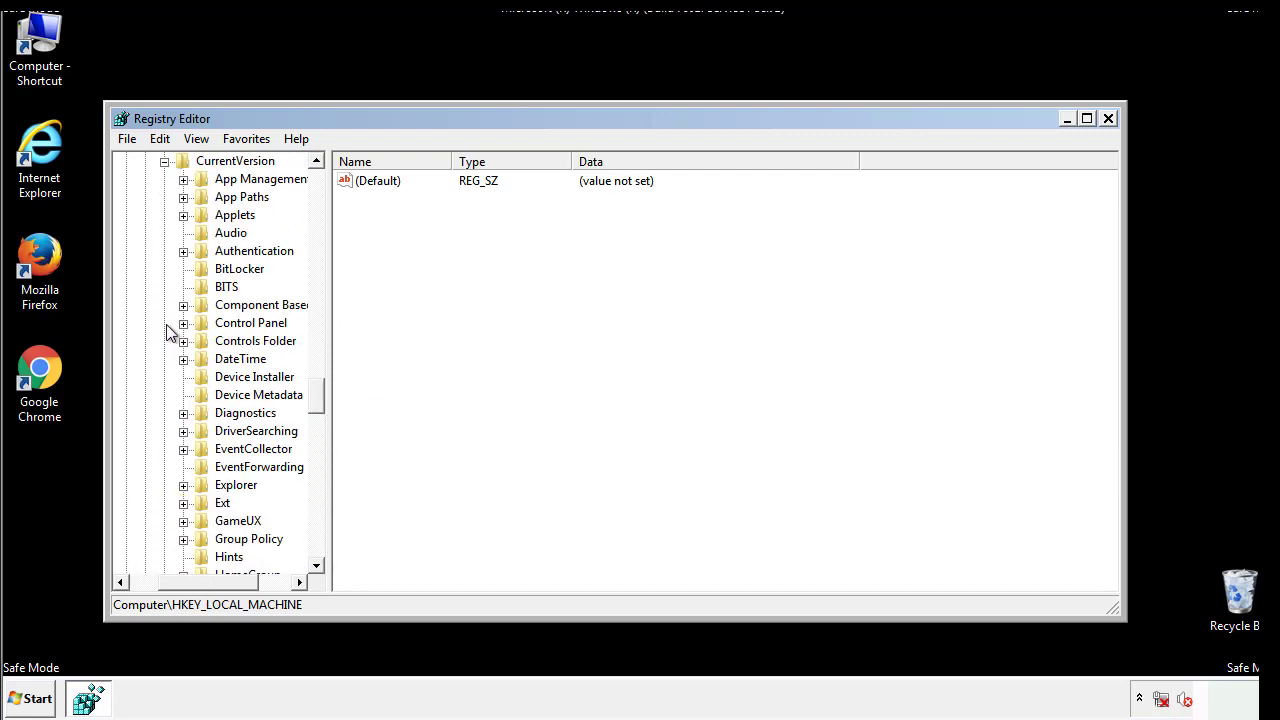
{"action": "left_click_drag", "start_coordinate": [325, 397], "coordinate": [317, 465]}
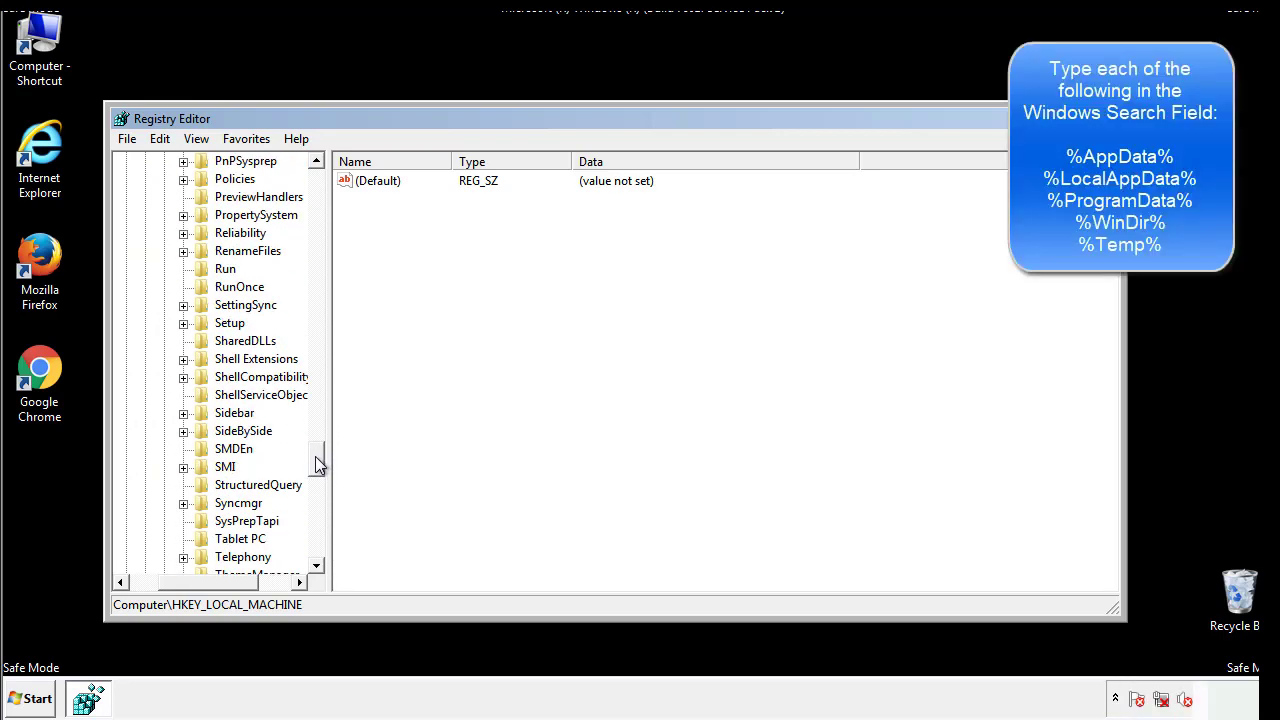
{"action": "left_click", "coordinate": [208, 269]}
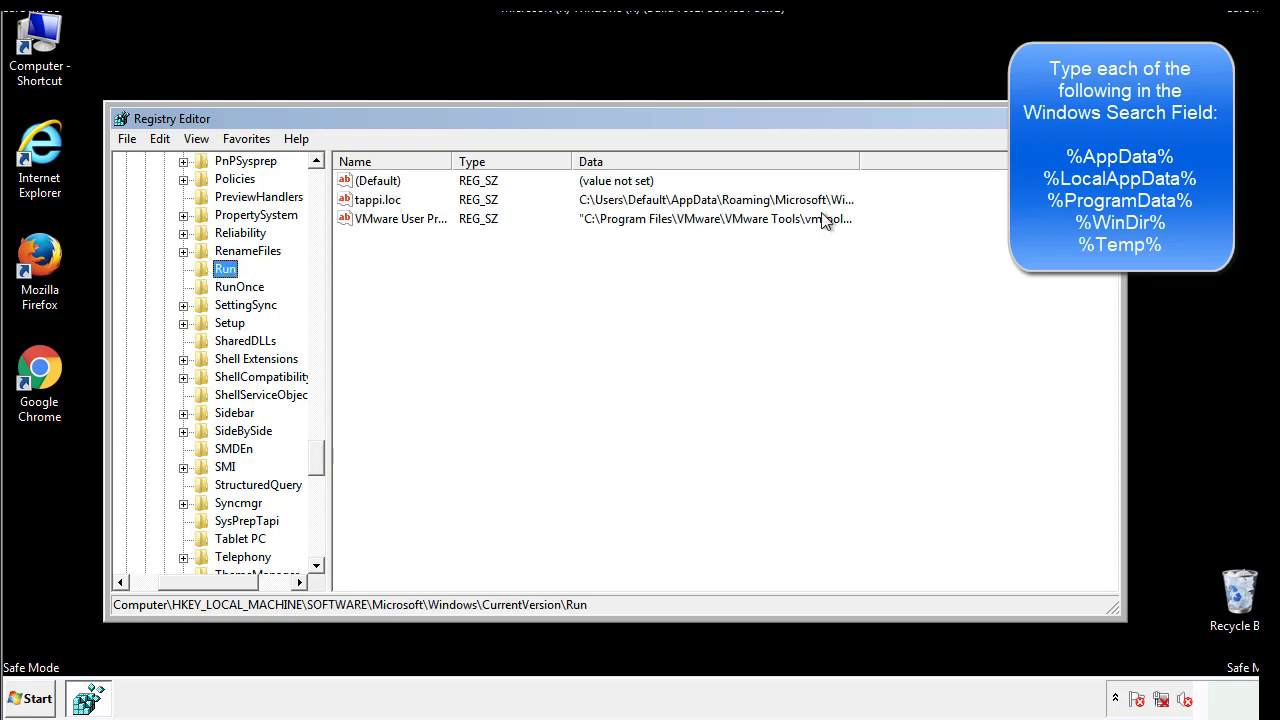
Permanently delete the suspicious tappi.loc value from the HKEY_LOCAL_MACHINE Run key
{"action": "left_click", "coordinate": [378, 205]}
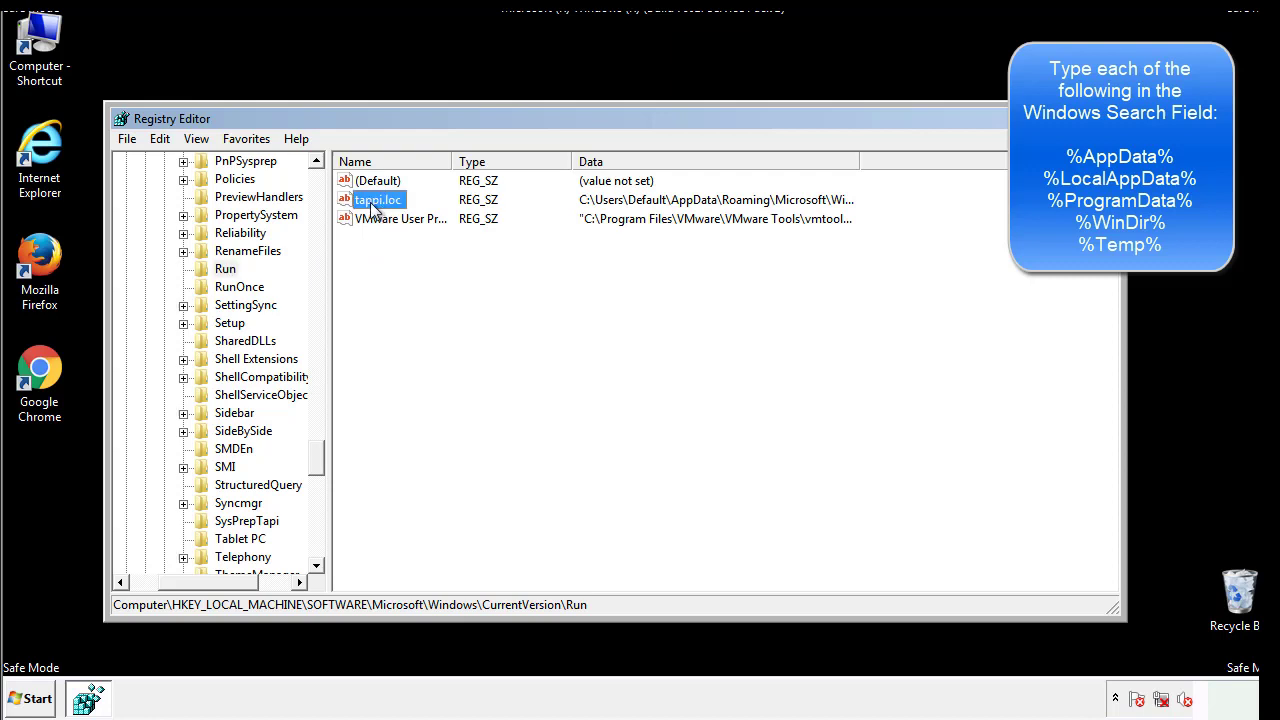
{"action": "right_click", "coordinate": [370, 203]}
{"action": "left_click", "coordinate": [400, 260]}
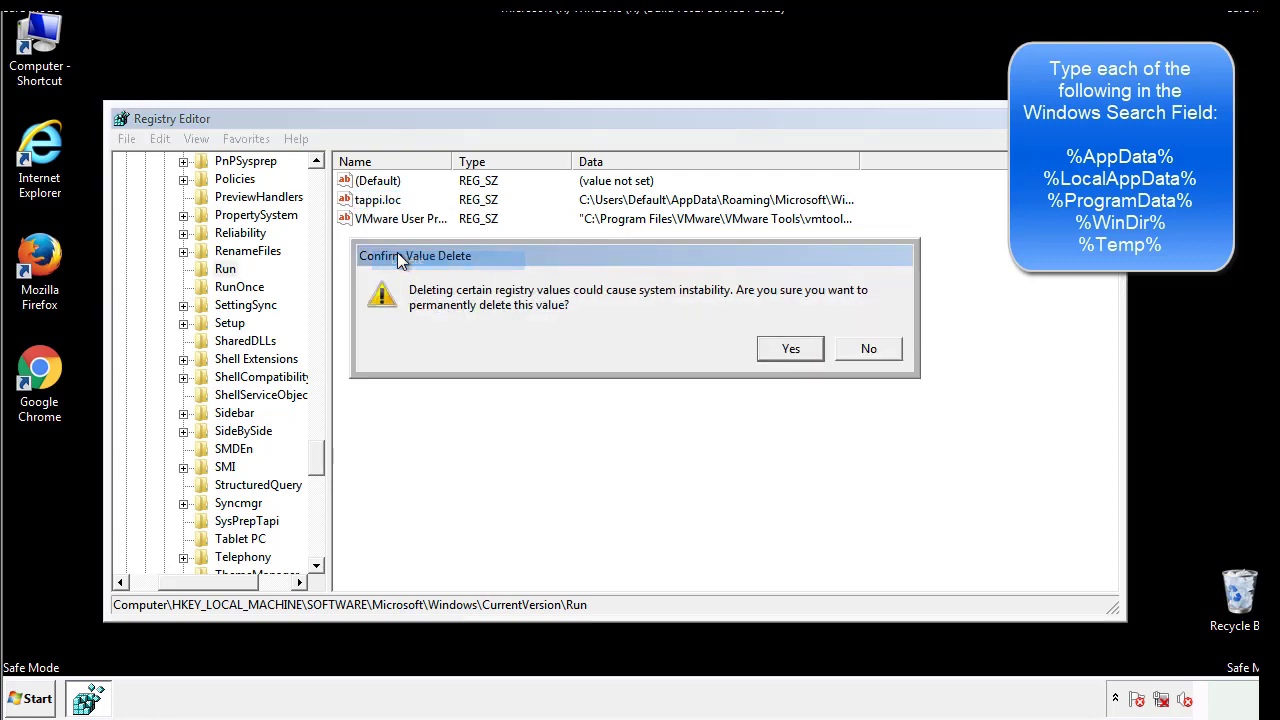
{"action": "left_click", "coordinate": [778, 352]}
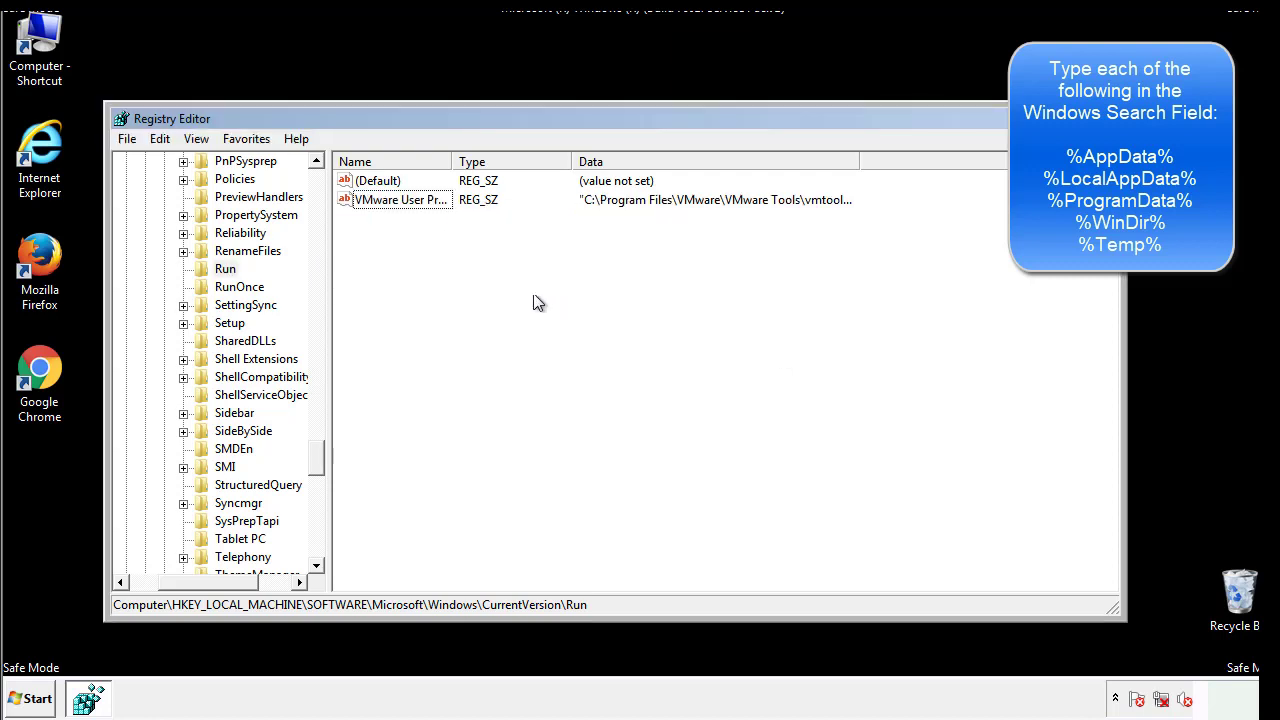
Collapse the whole HKEY_LOCAL_MACHINE branch in the registry tree
{"action": "left_click_drag", "start_coordinate": [317, 458], "coordinate": [316, 547]}
{"action": "left_click_drag", "start_coordinate": [243, 576], "coordinate": [157, 596]}
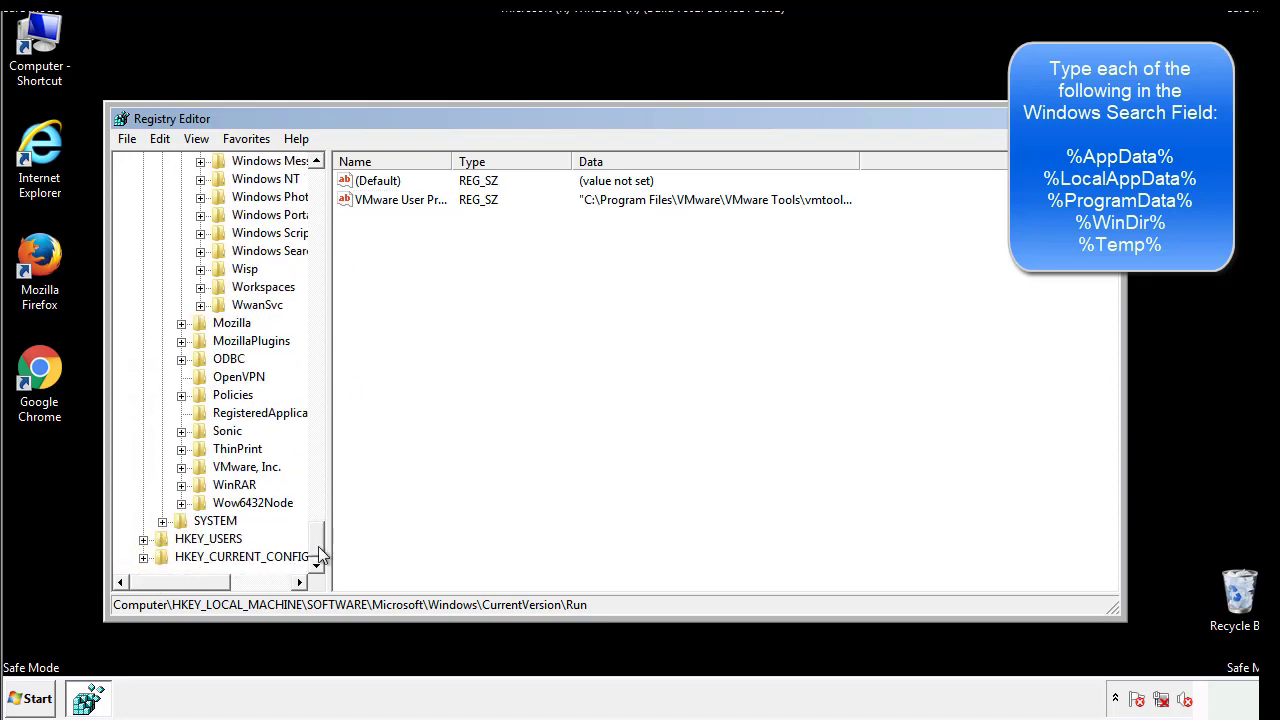
{"action": "left_click_drag", "start_coordinate": [323, 557], "coordinate": [326, 190]}
{"action": "left_click", "coordinate": [143, 215]}
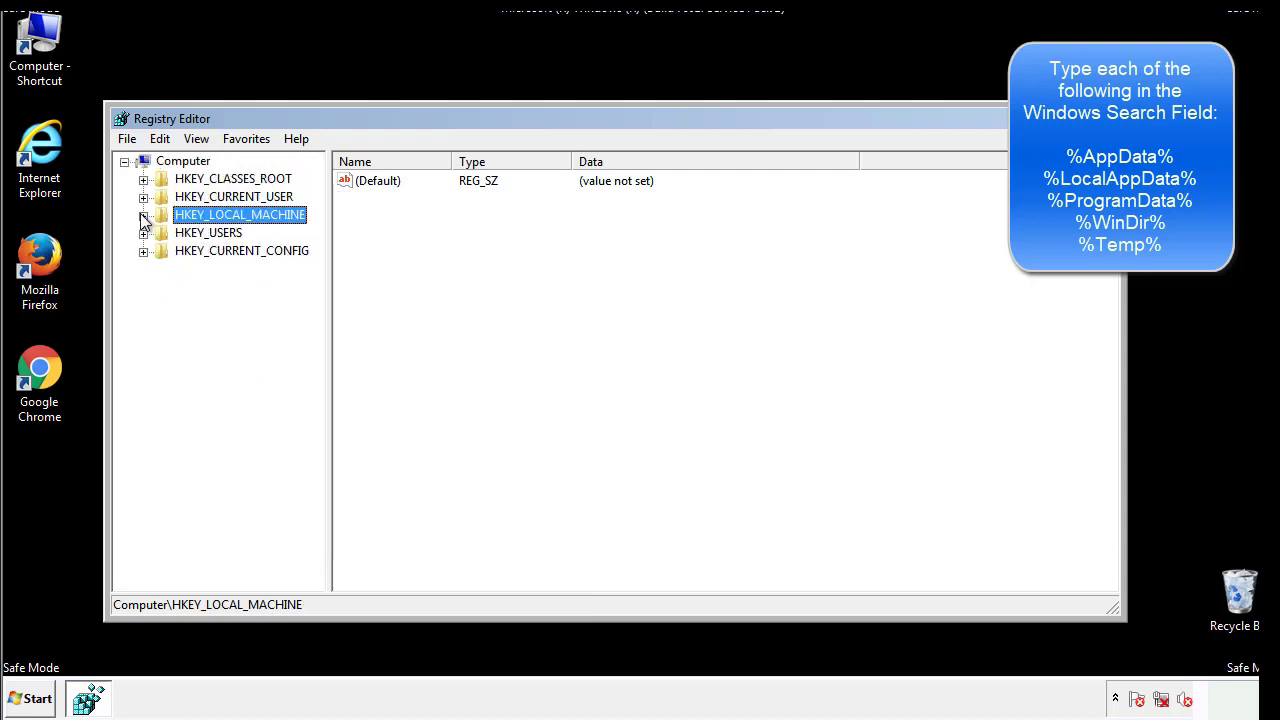
Check the startup entries of the Run key under HKEY_CURRENT_USER\Software\Microsoft\Windows\CurrentVersion
{"action": "left_click", "coordinate": [144, 198]}
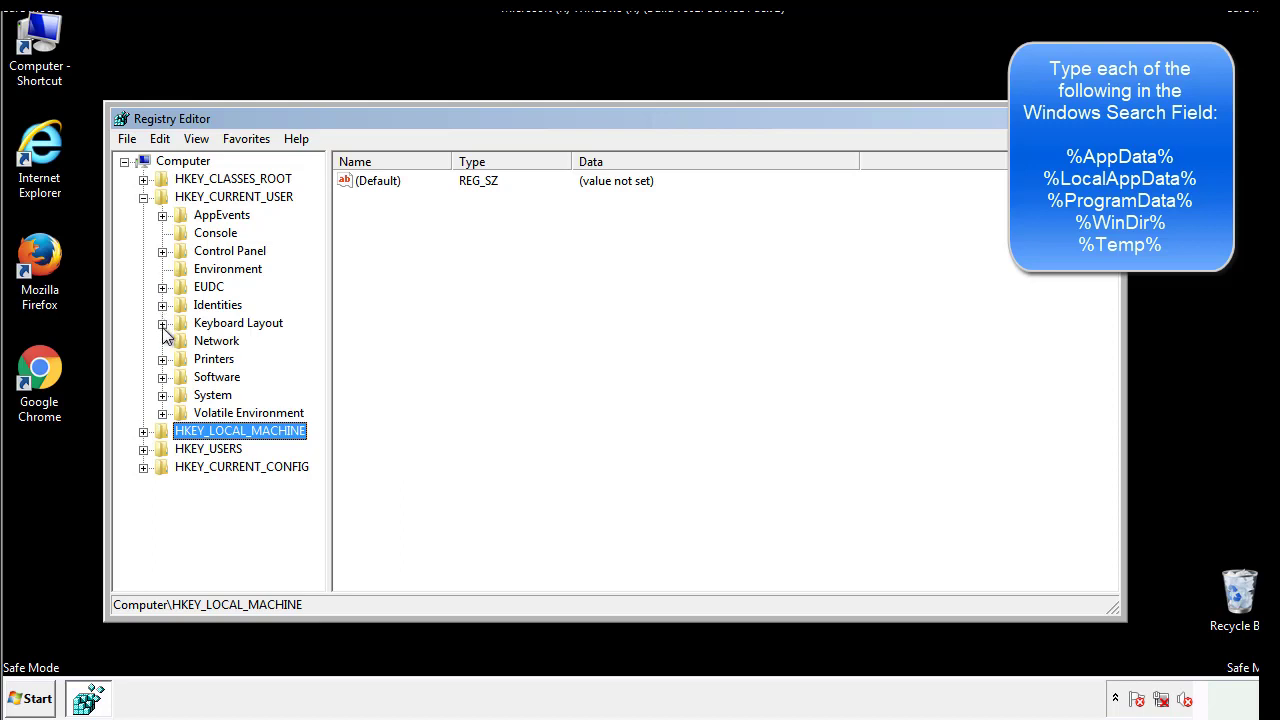
{"action": "left_click", "coordinate": [162, 377]}
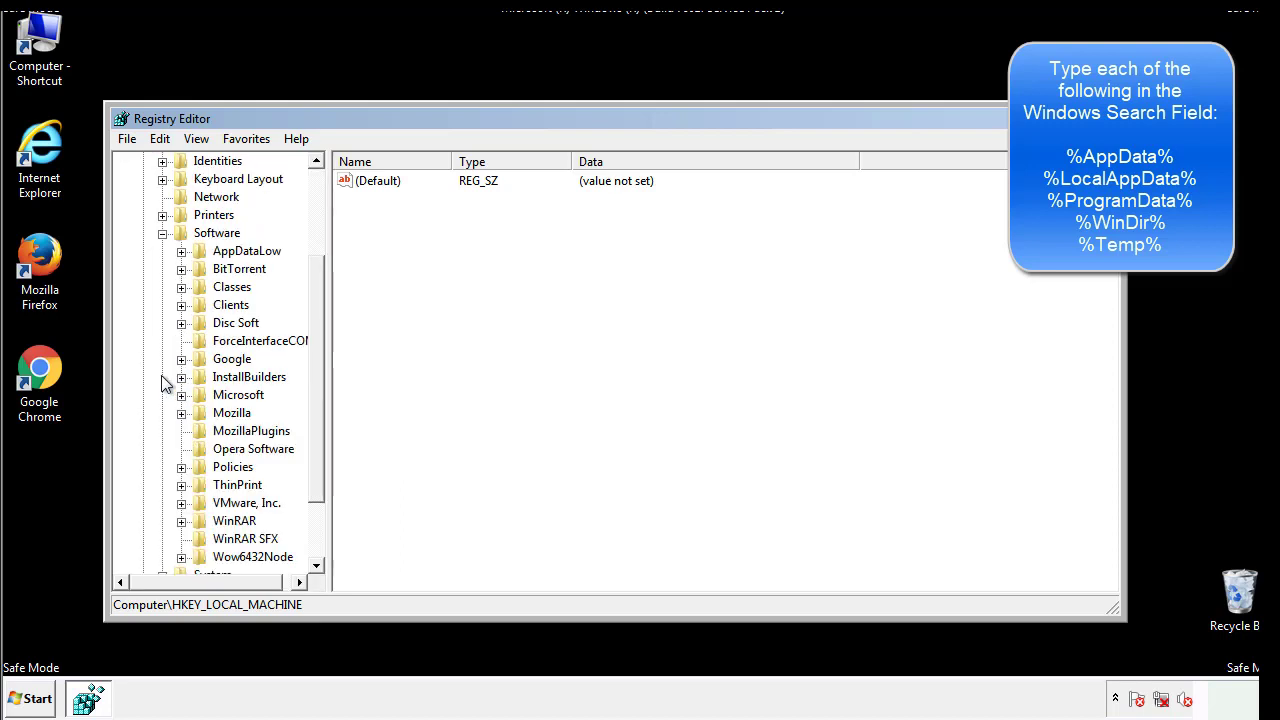
{"action": "left_click_drag", "start_coordinate": [314, 366], "coordinate": [314, 390]}
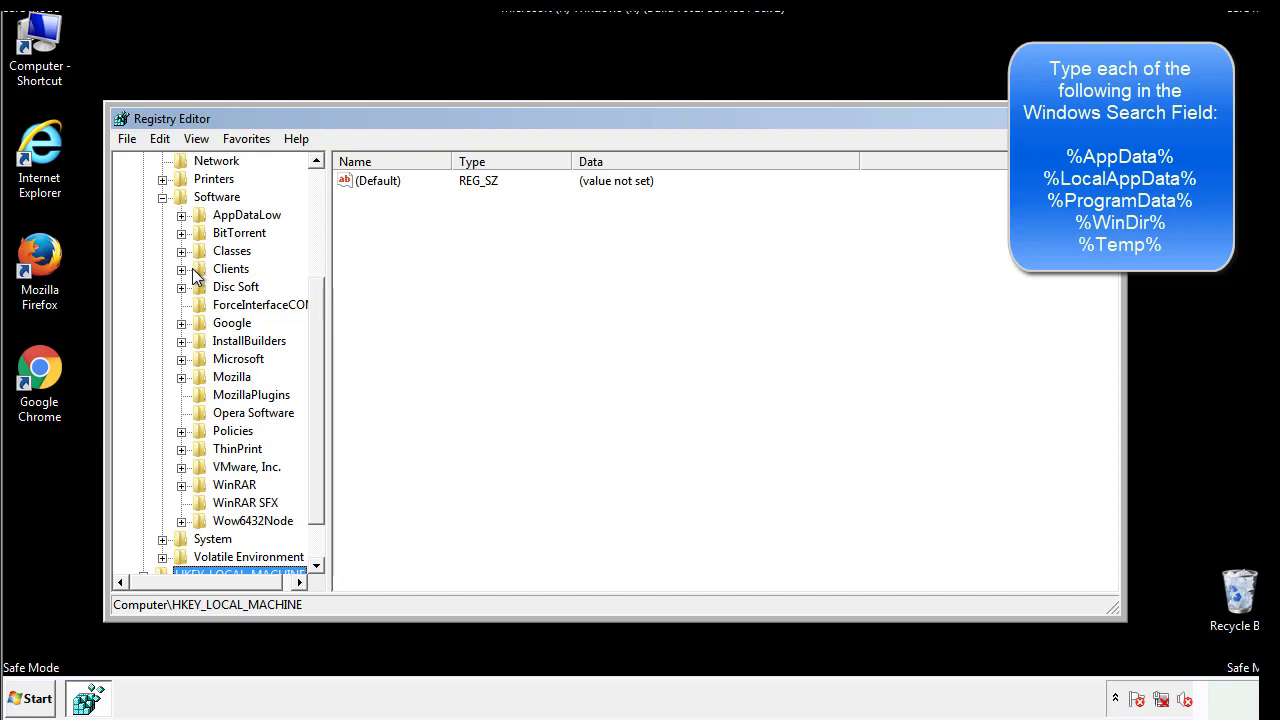
{"action": "left_click", "coordinate": [181, 360]}
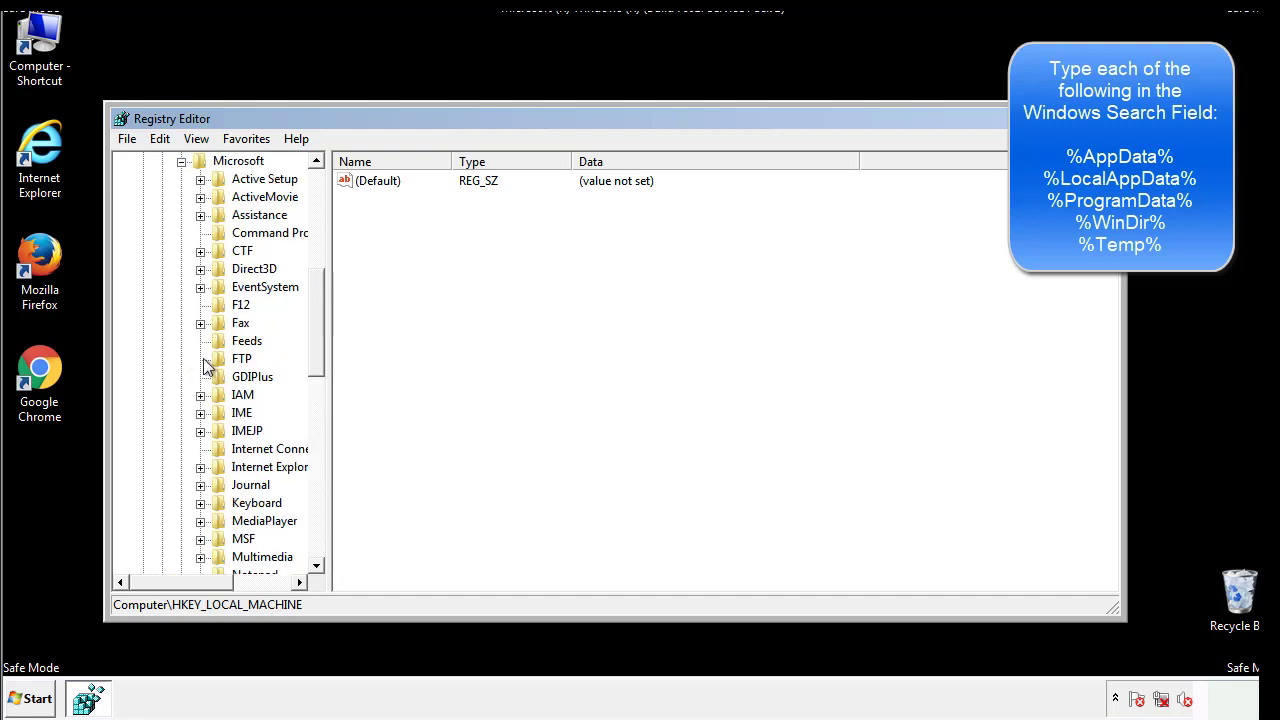
{"action": "left_click_drag", "start_coordinate": [314, 292], "coordinate": [316, 417]}
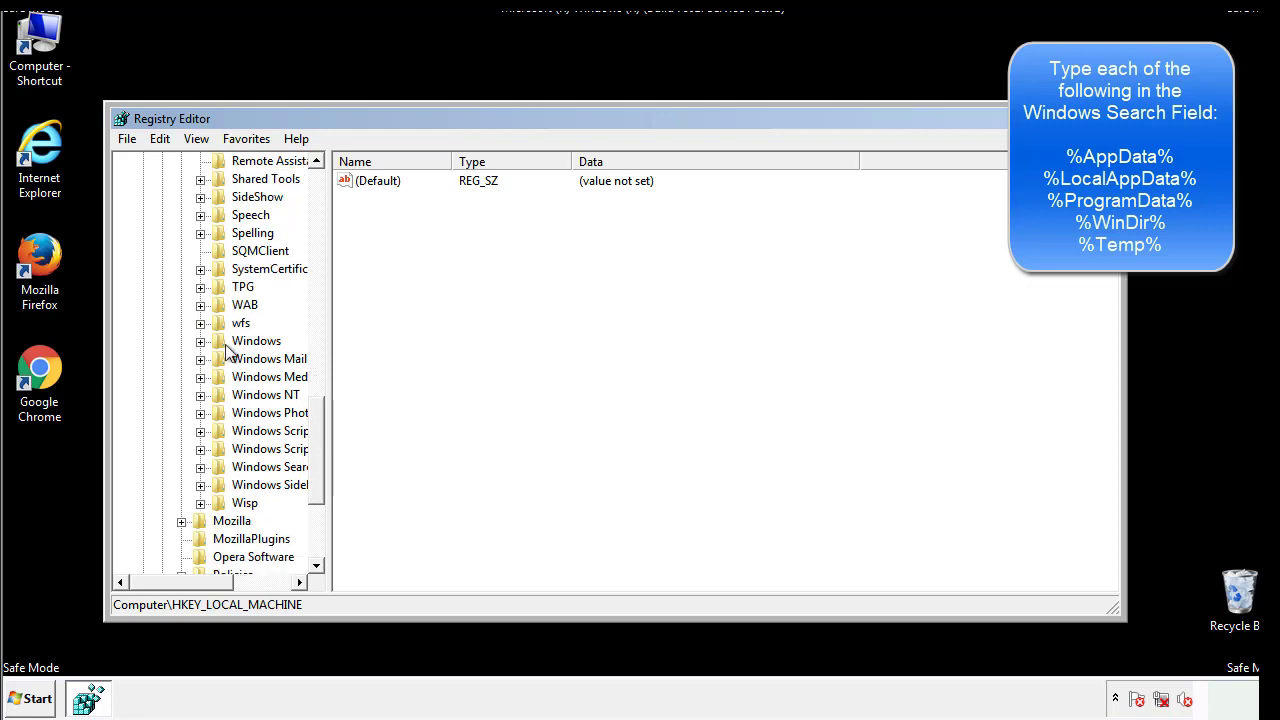
{"action": "left_click", "coordinate": [200, 341]}
{"action": "left_click", "coordinate": [219, 359]}
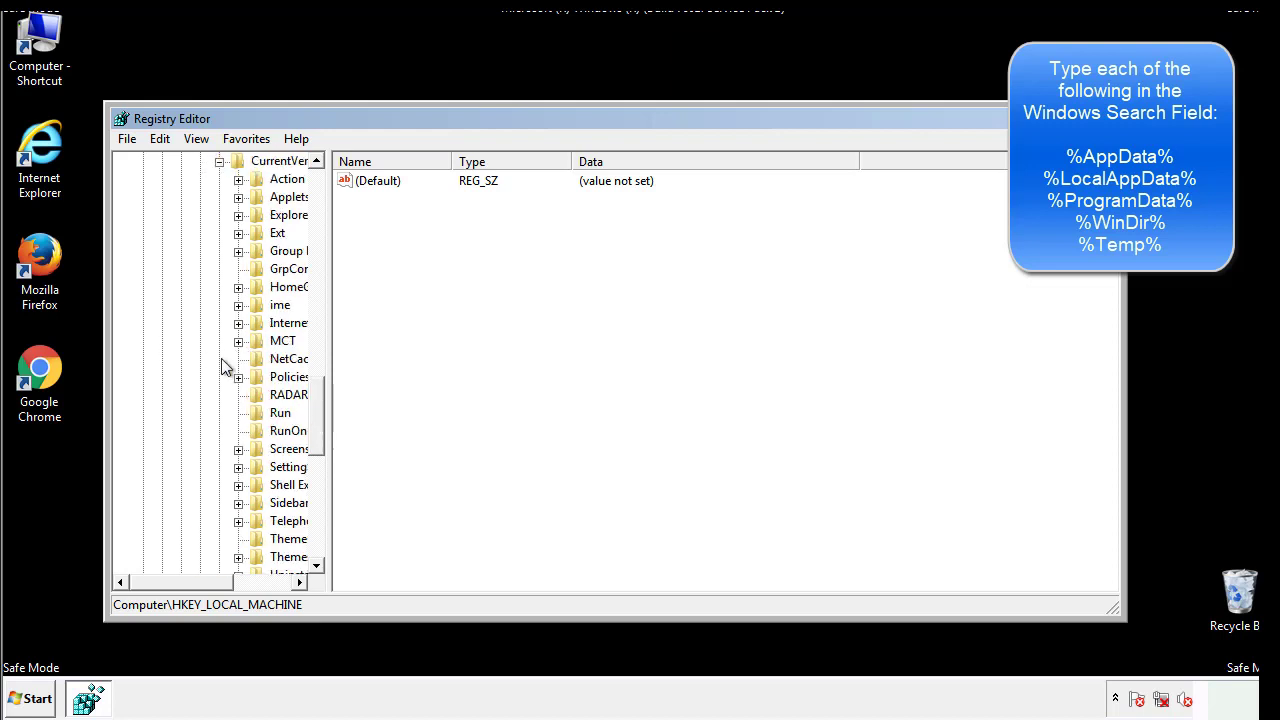
{"action": "left_click_drag", "start_coordinate": [195, 587], "coordinate": [225, 582]}
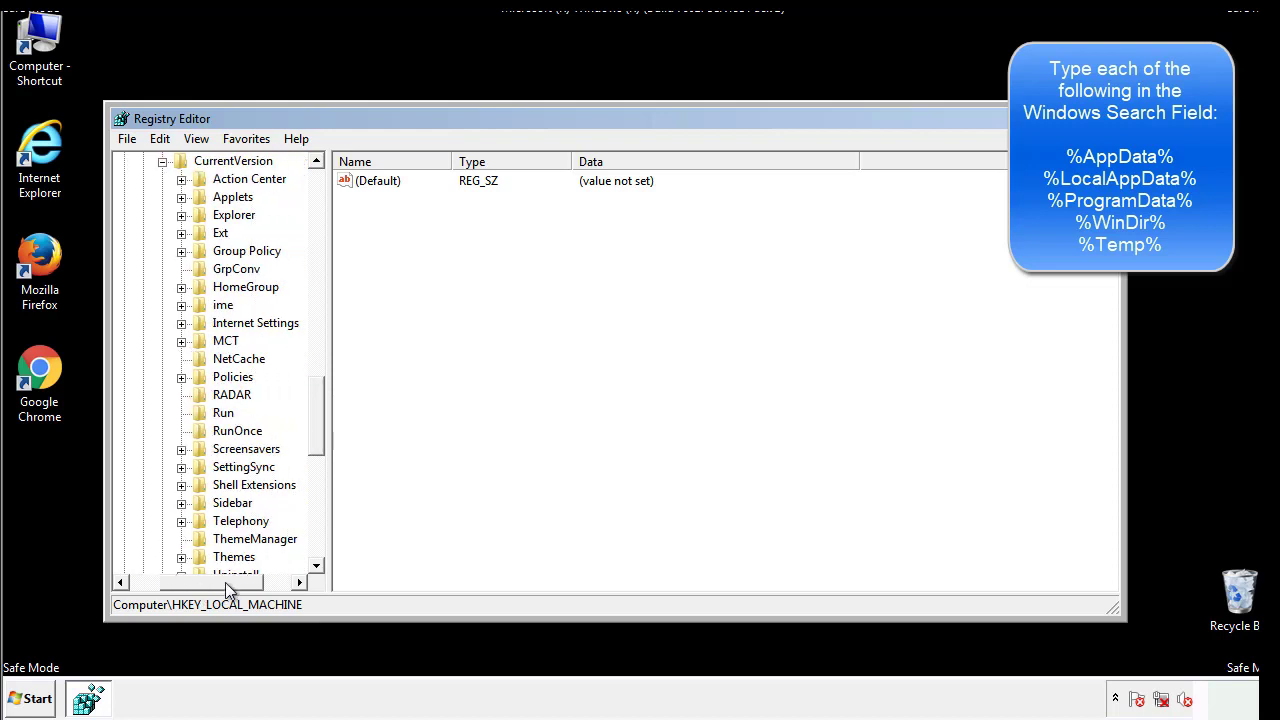
{"action": "left_click", "coordinate": [221, 412]}
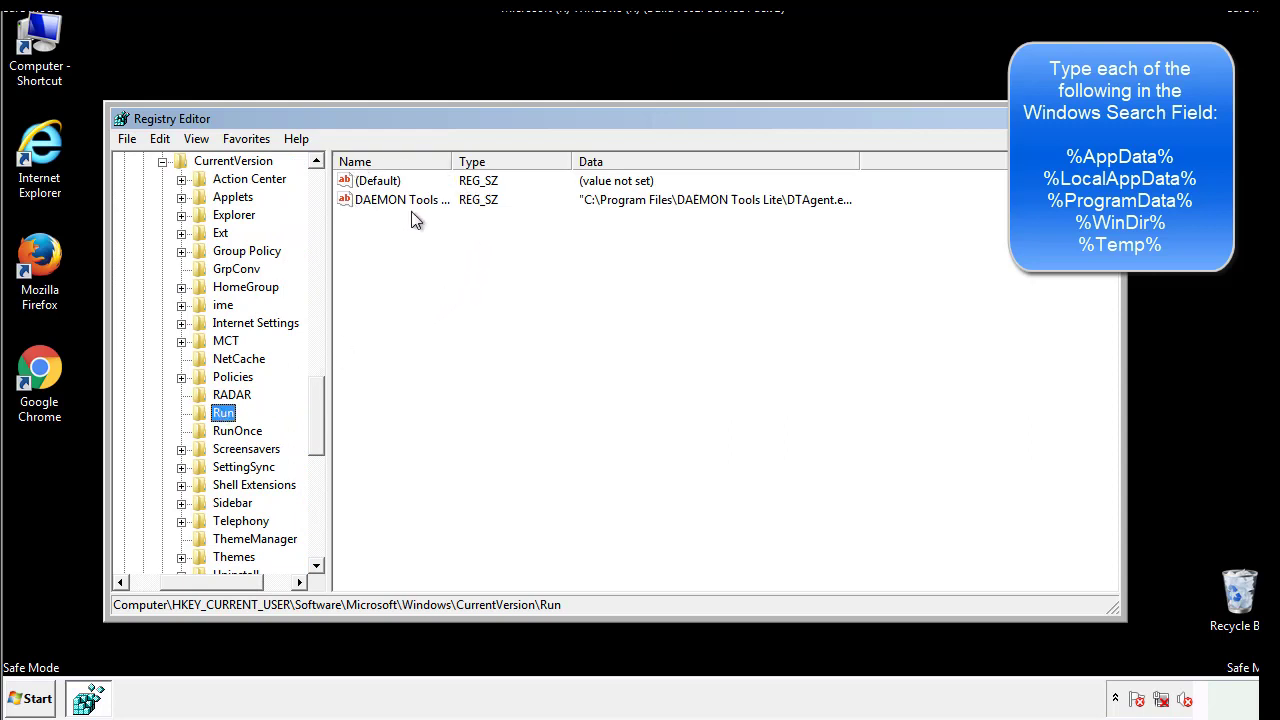
{"action": "left_click", "coordinate": [548, 236]}
Collapse the Windows key under HKEY_CURRENT_USER\Software\Microsoft and return to the start of the registry tree
{"action": "left_click_drag", "start_coordinate": [212, 579], "coordinate": [182, 581]}
{"action": "left_click_drag", "start_coordinate": [324, 434], "coordinate": [316, 417]}
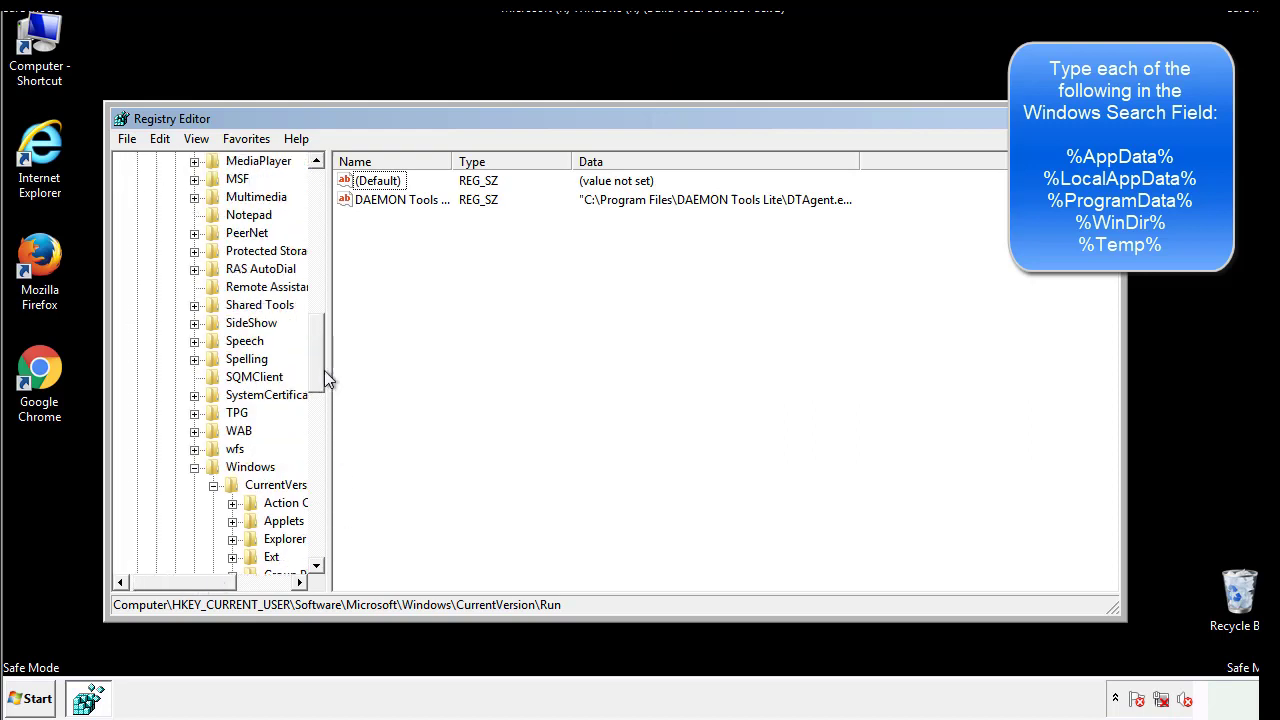
{"action": "left_click", "coordinate": [195, 467]}
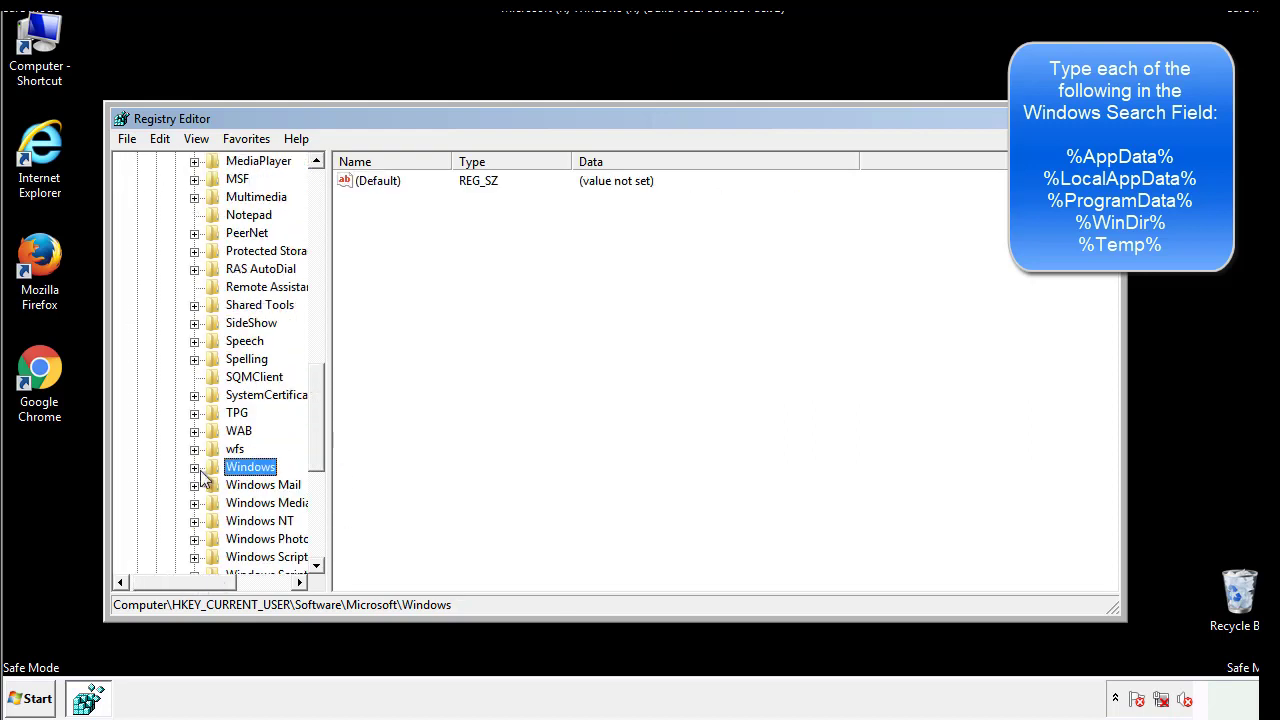
{"action": "left_click_drag", "start_coordinate": [321, 445], "coordinate": [322, 247]}
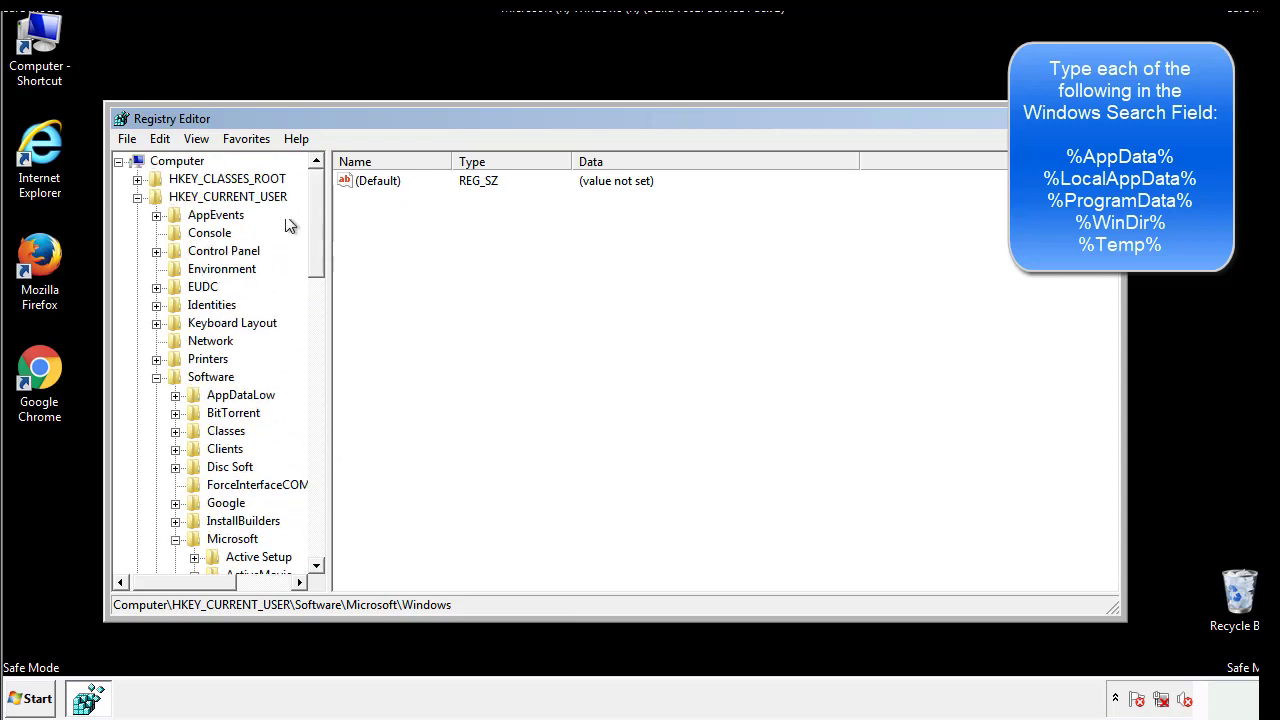
Search the registry's keys, values and data for %temp%
{"action": "left_click", "coordinate": [160, 139]}
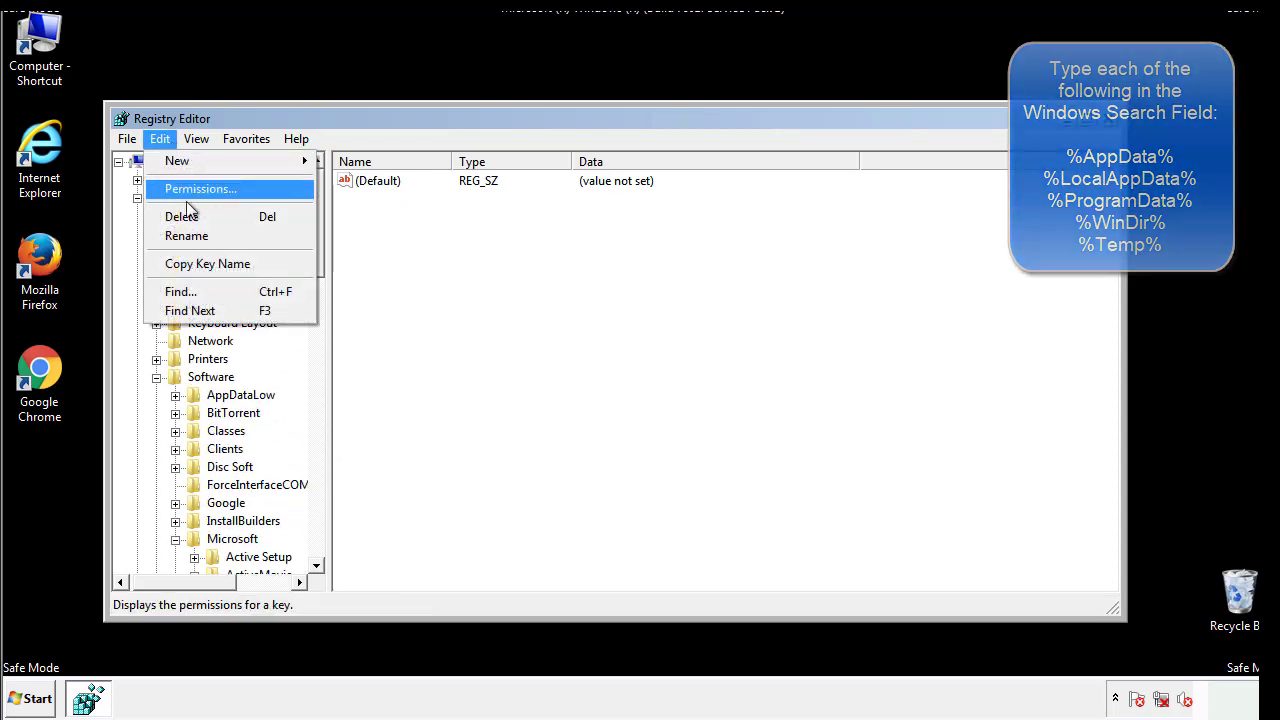
{"action": "left_click", "coordinate": [175, 291]}
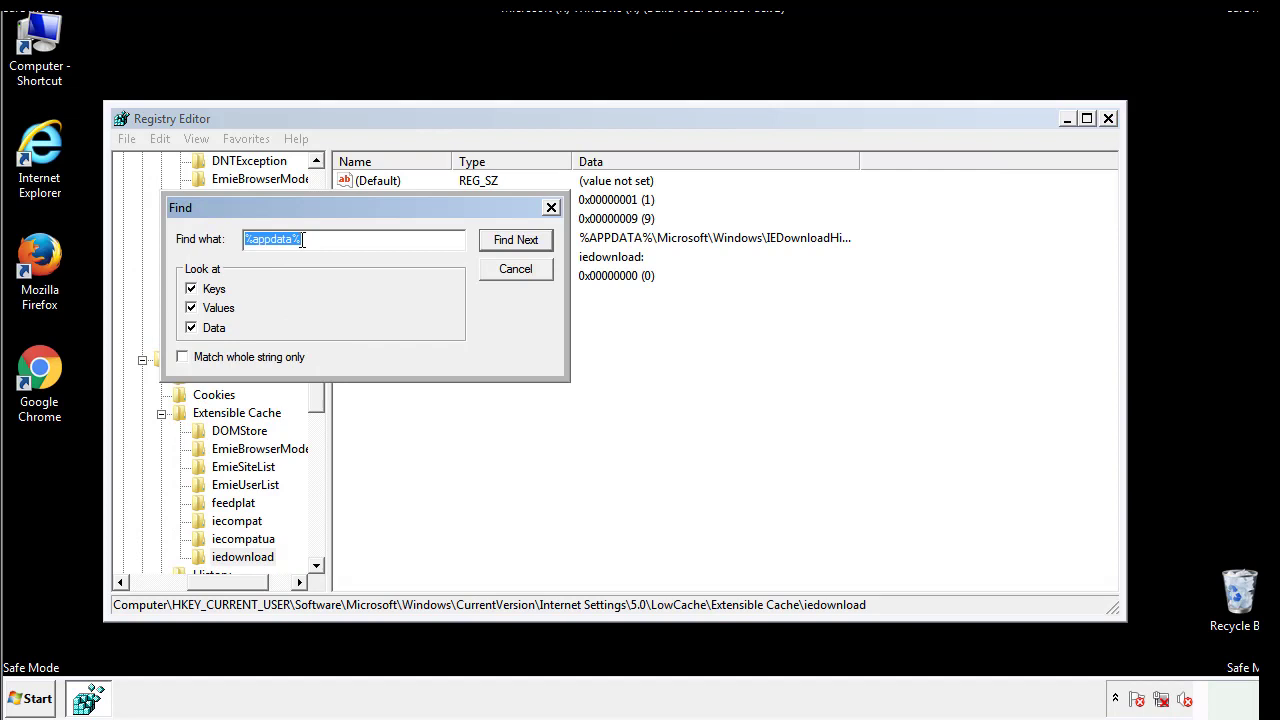
{"action": "type", "text": "%temp%"}
{"action": "key", "text": "Return"}
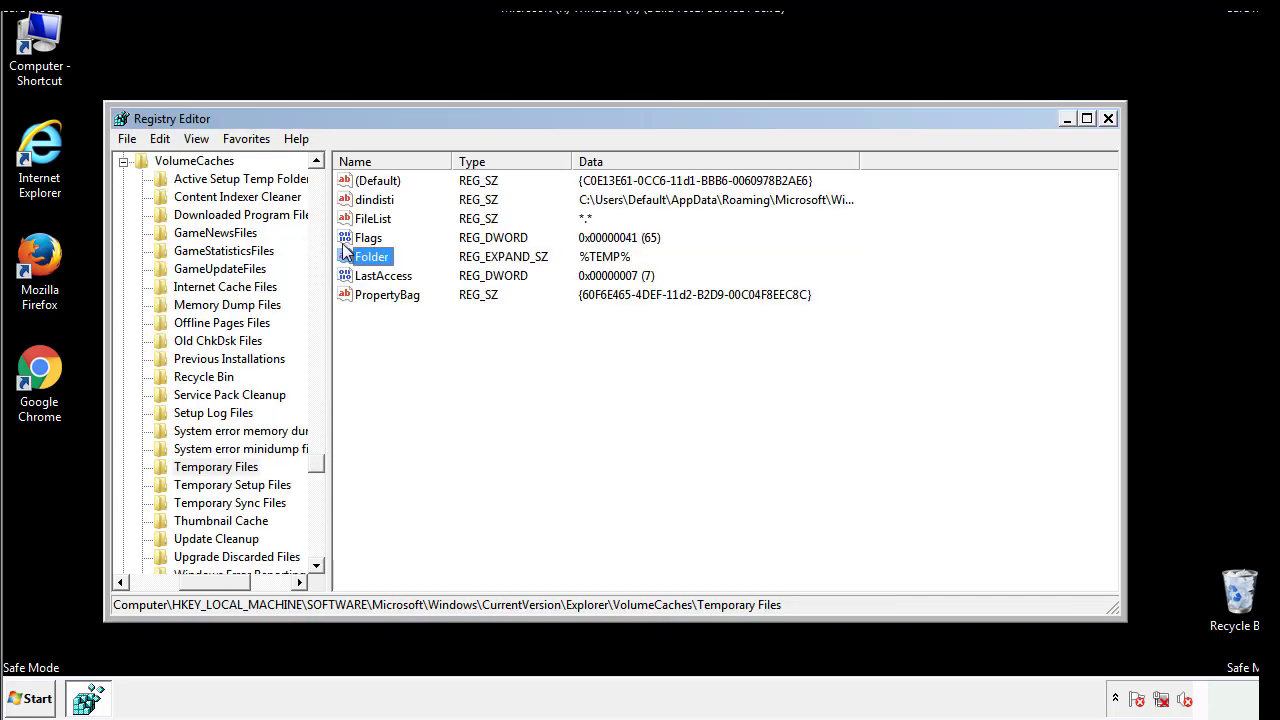
Delete all values of the Temporary Files key under Explorer\VolumeCaches and close the registry editor
{"action": "left_click", "coordinate": [523, 350]}
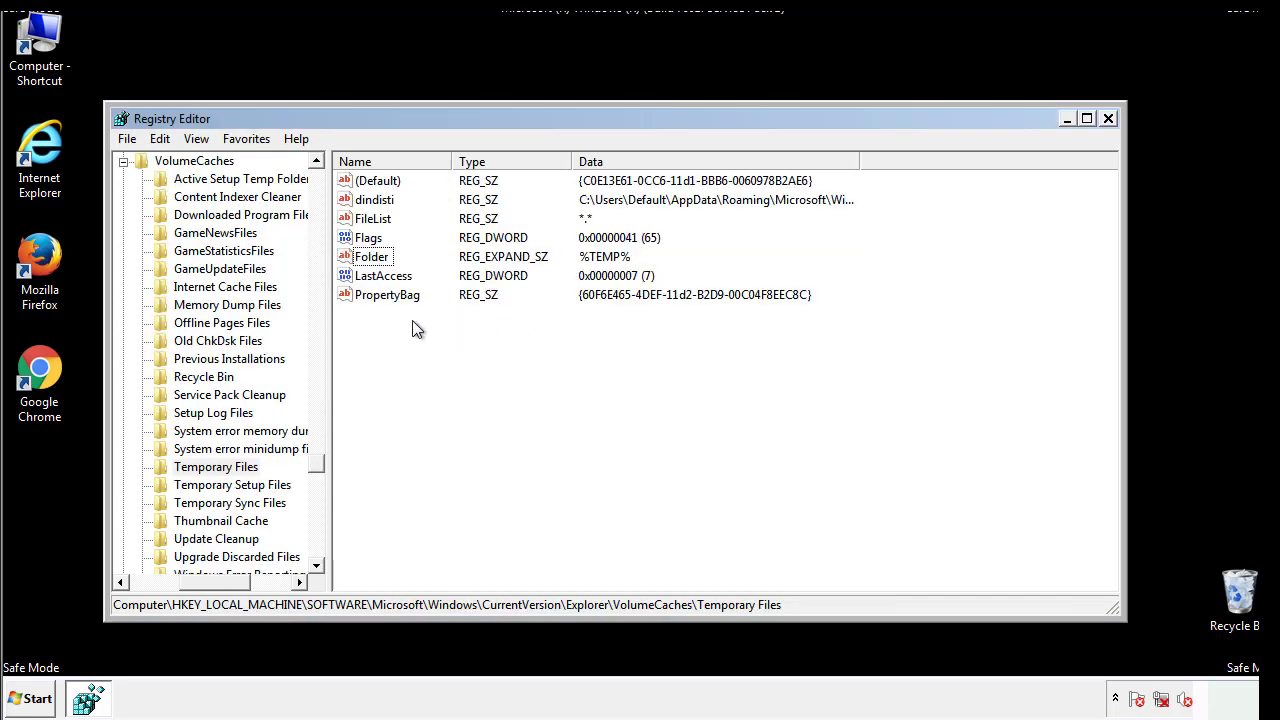
{"action": "left_click", "coordinate": [380, 294]}
{"action": "left_click_drag", "start_coordinate": [378, 288], "coordinate": [362, 182]}
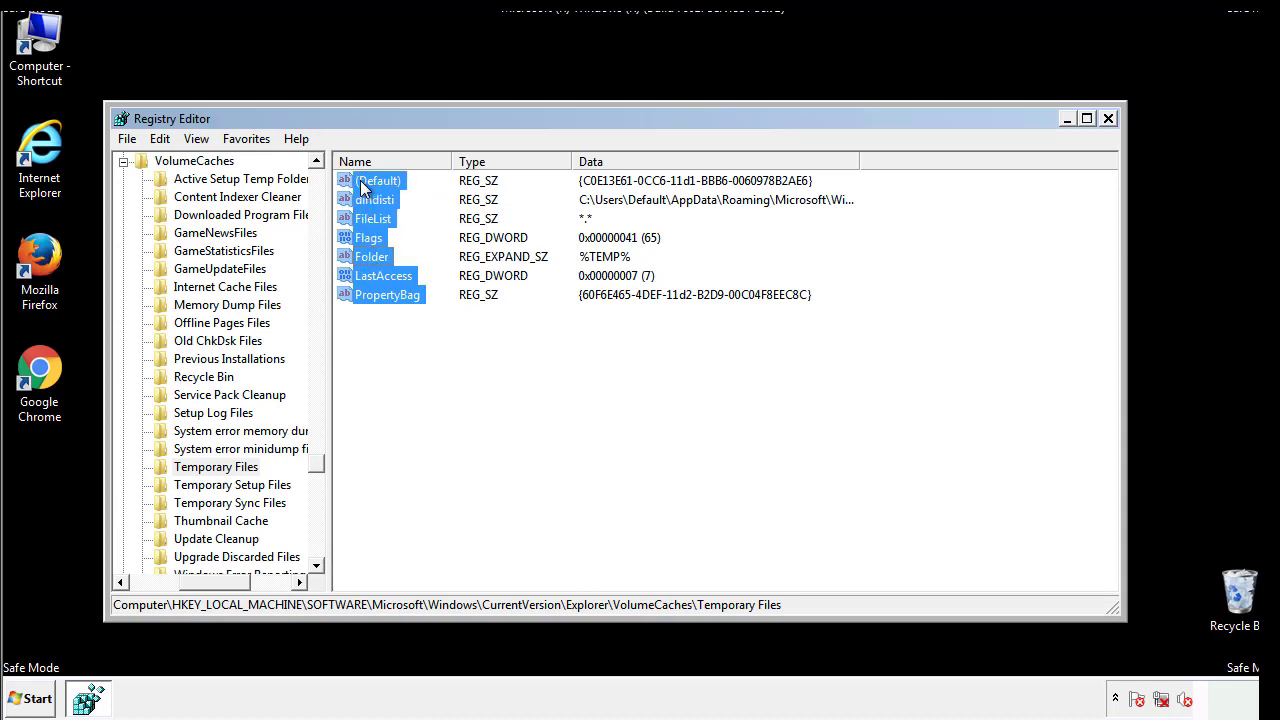
{"action": "right_click", "coordinate": [362, 188]}
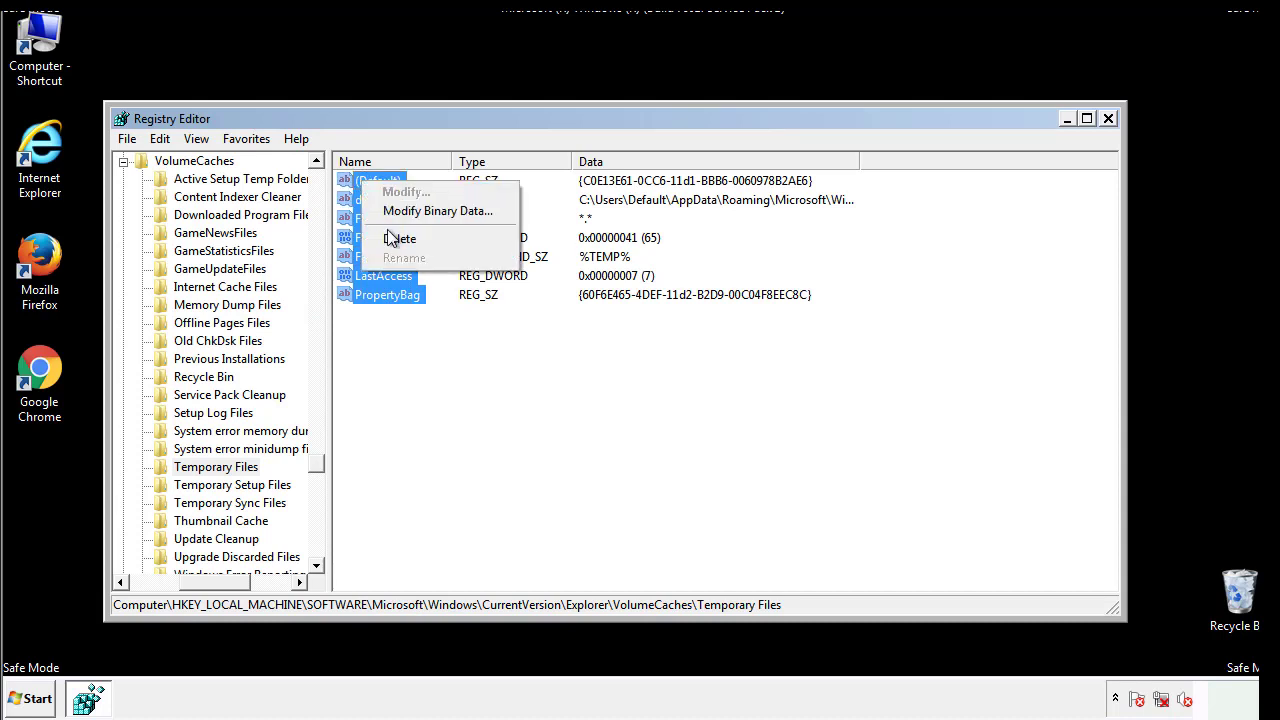
{"action": "left_click", "coordinate": [389, 238]}
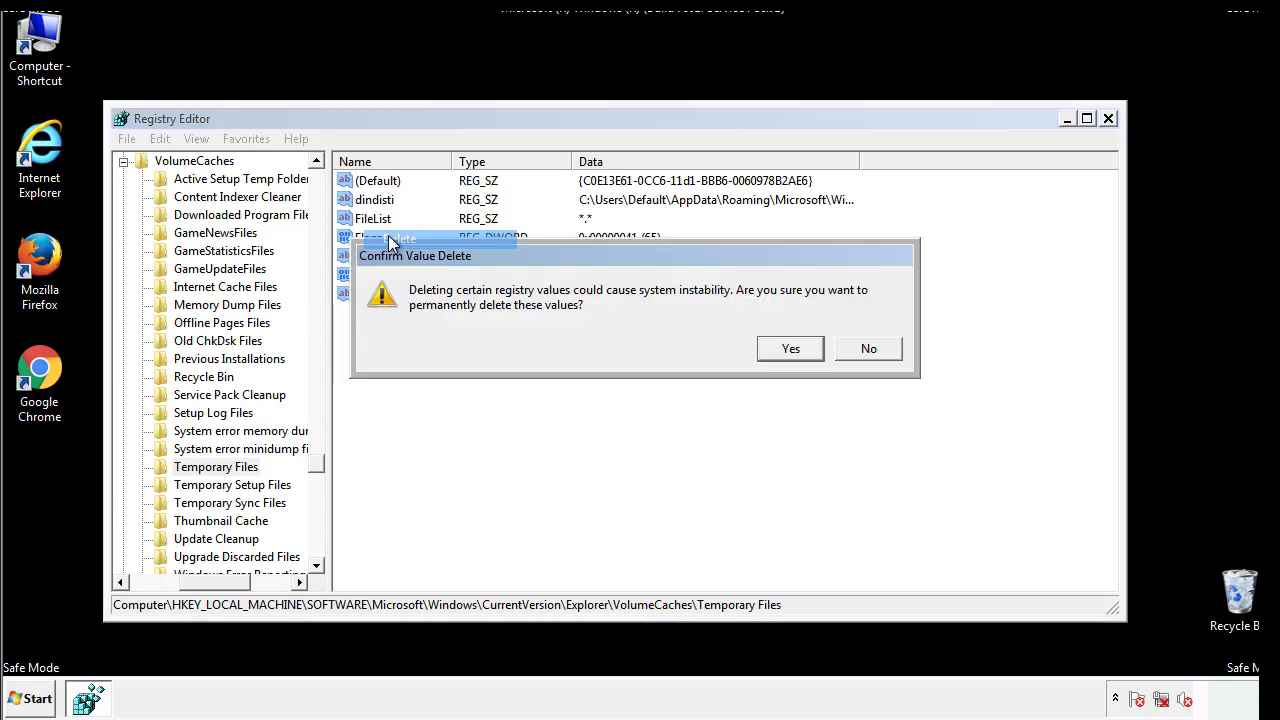
{"action": "left_click", "coordinate": [795, 348]}
{"action": "left_click", "coordinate": [445, 246]}
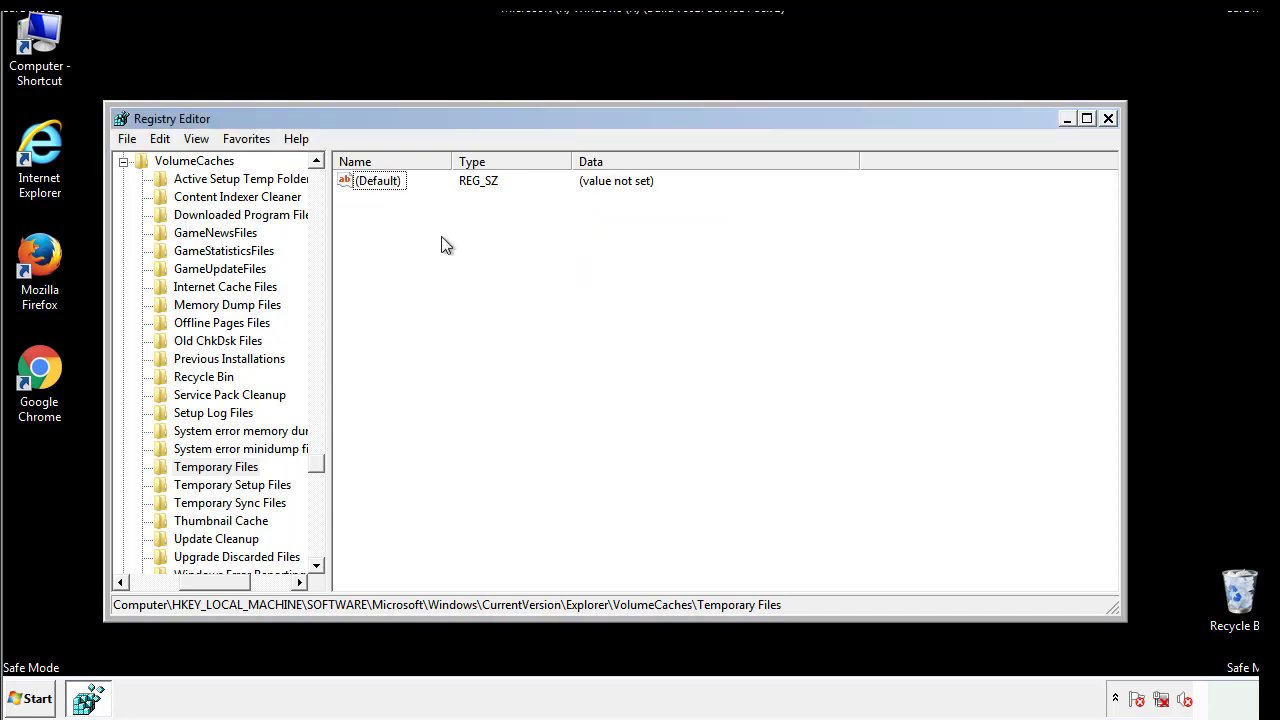
{"action": "left_click", "coordinate": [1109, 119]}
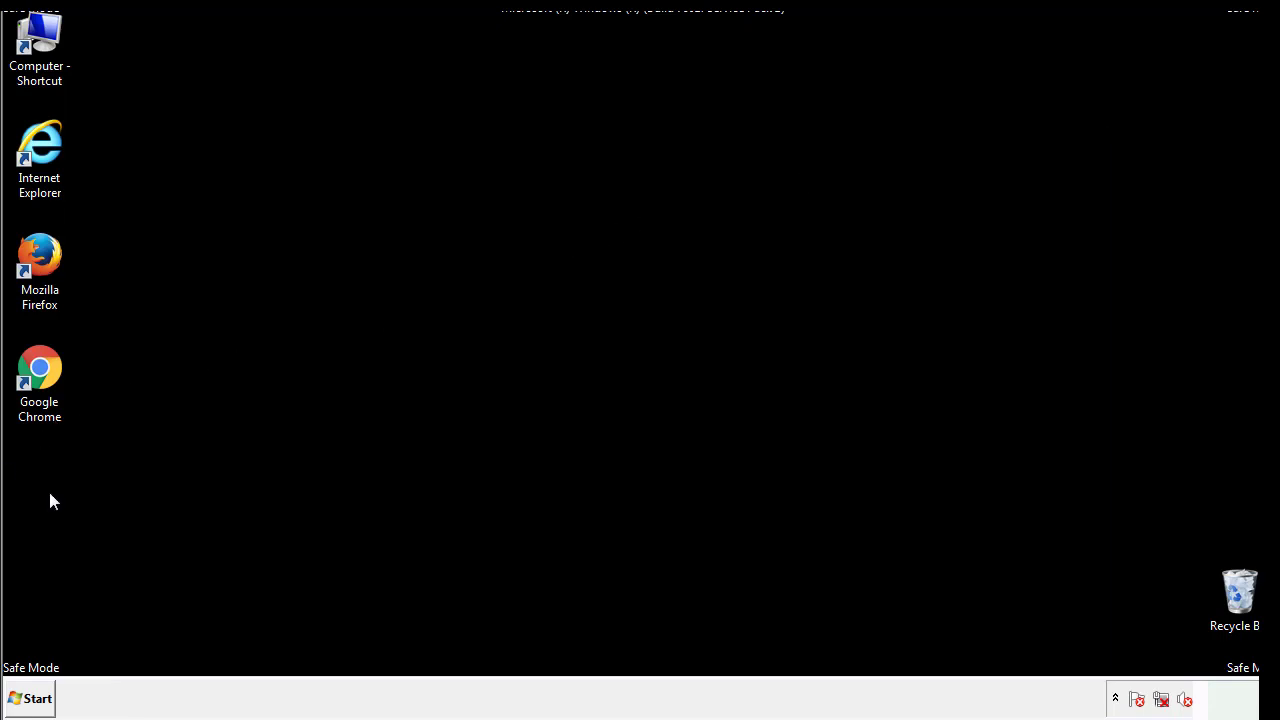
Find msconfig through the Windows program search and launch it
{"action": "left_click", "coordinate": [24, 702]}
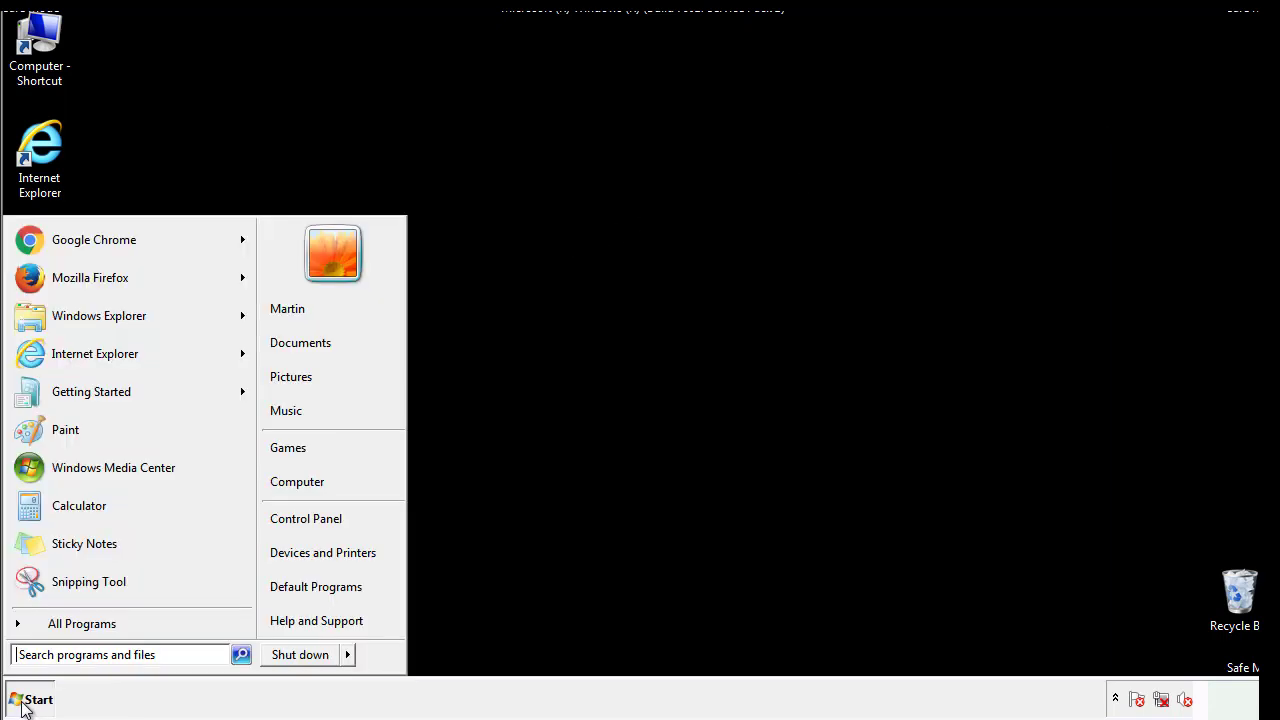
{"action": "left_click", "coordinate": [69, 655]}
{"action": "type", "text": "mscon"}
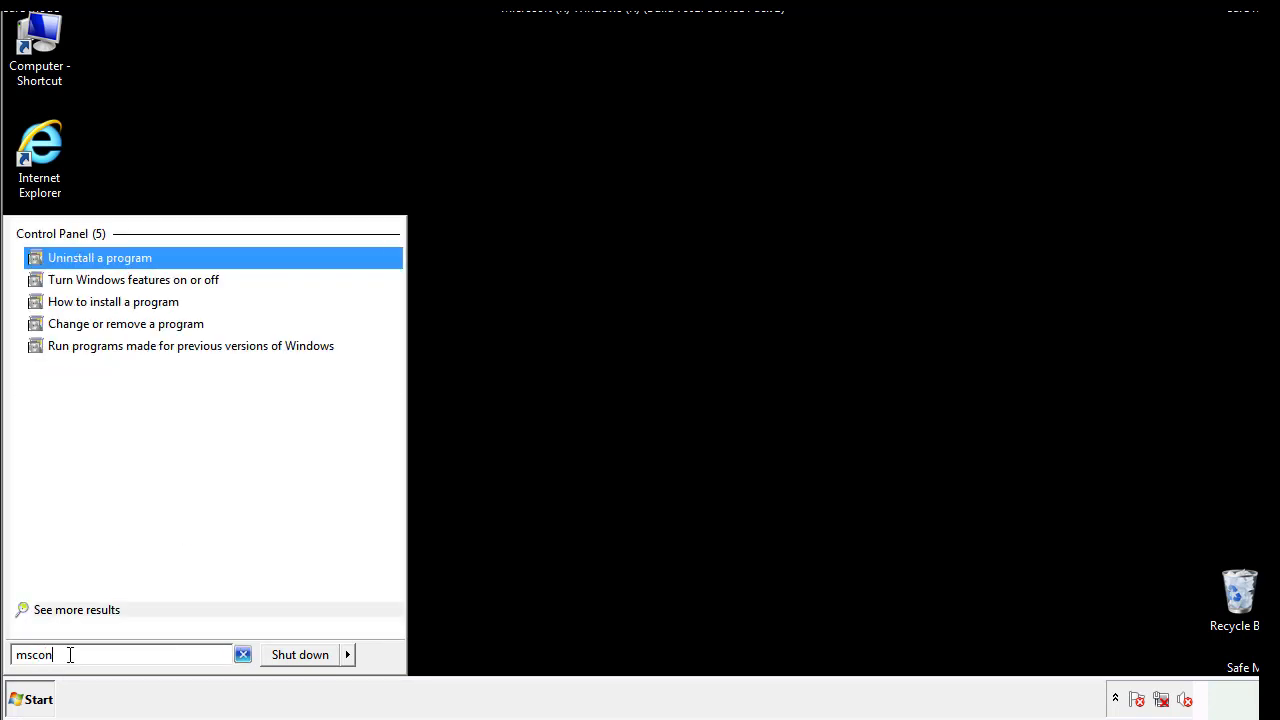
{"action": "type", "text": "fig"}
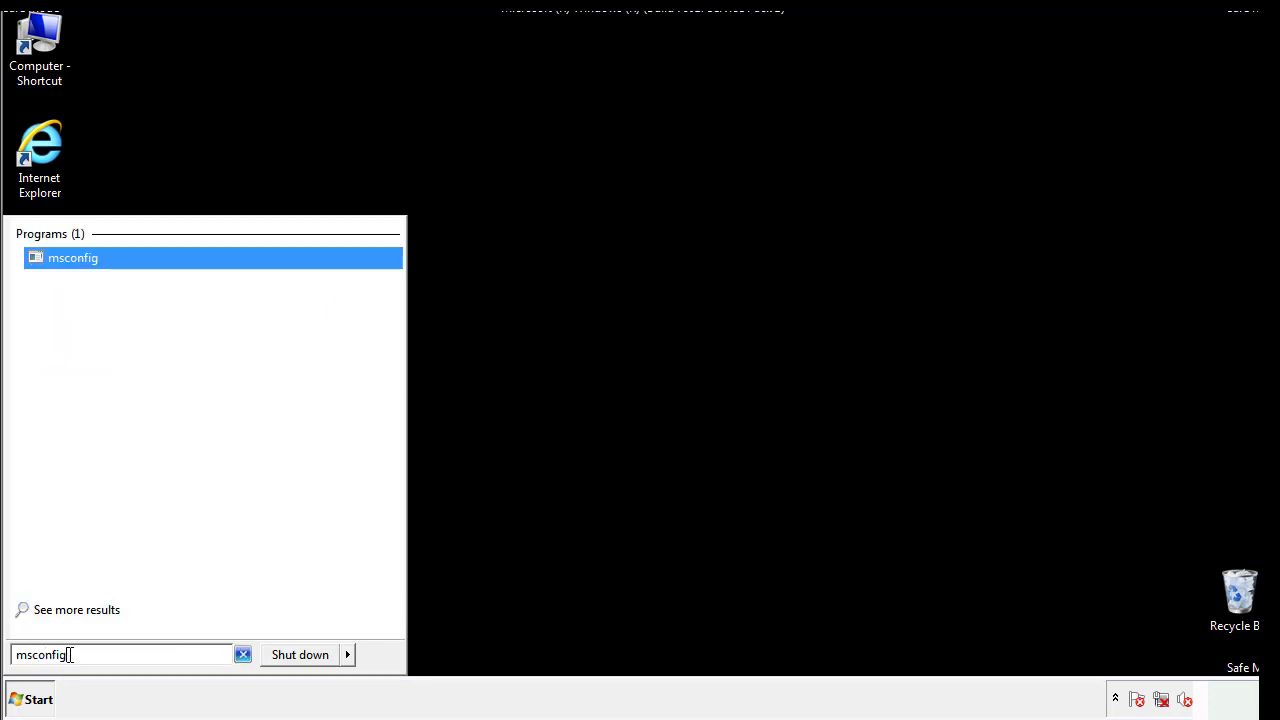
{"action": "key", "text": "Return"}
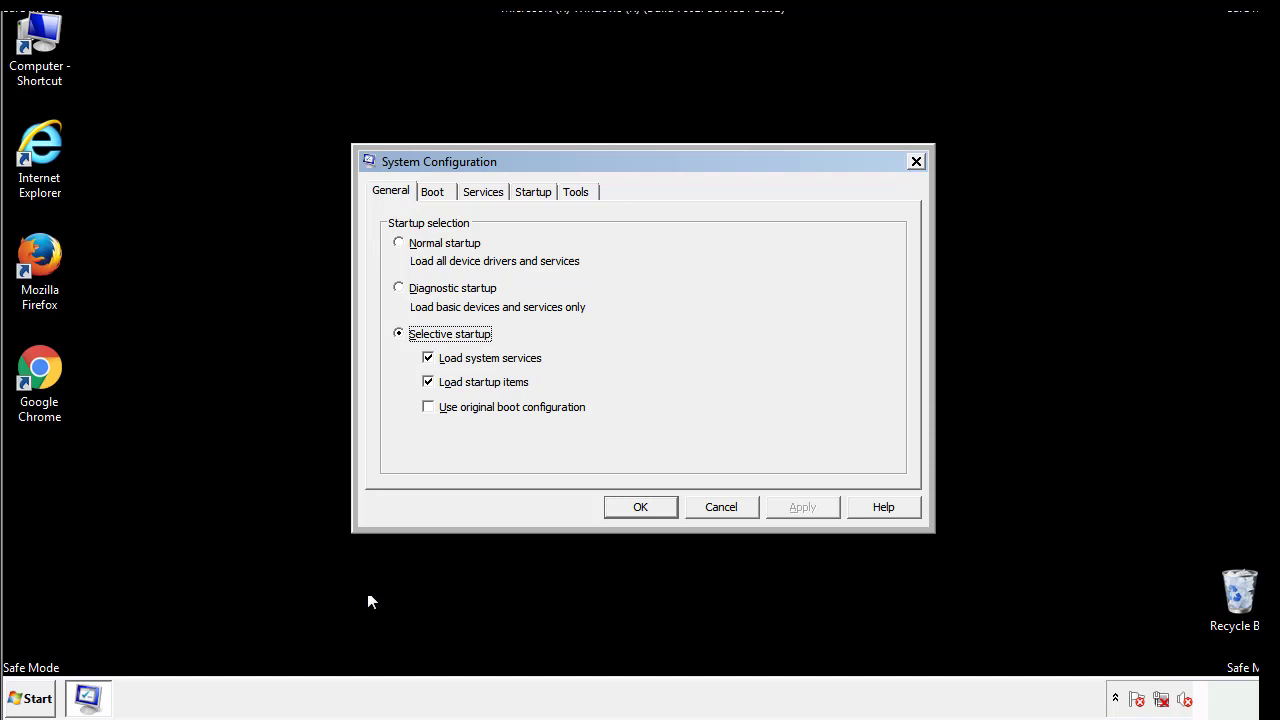
Turn off Safe boot in the boot options, apply the change and restart the computer
{"action": "left_click", "coordinate": [432, 191]}
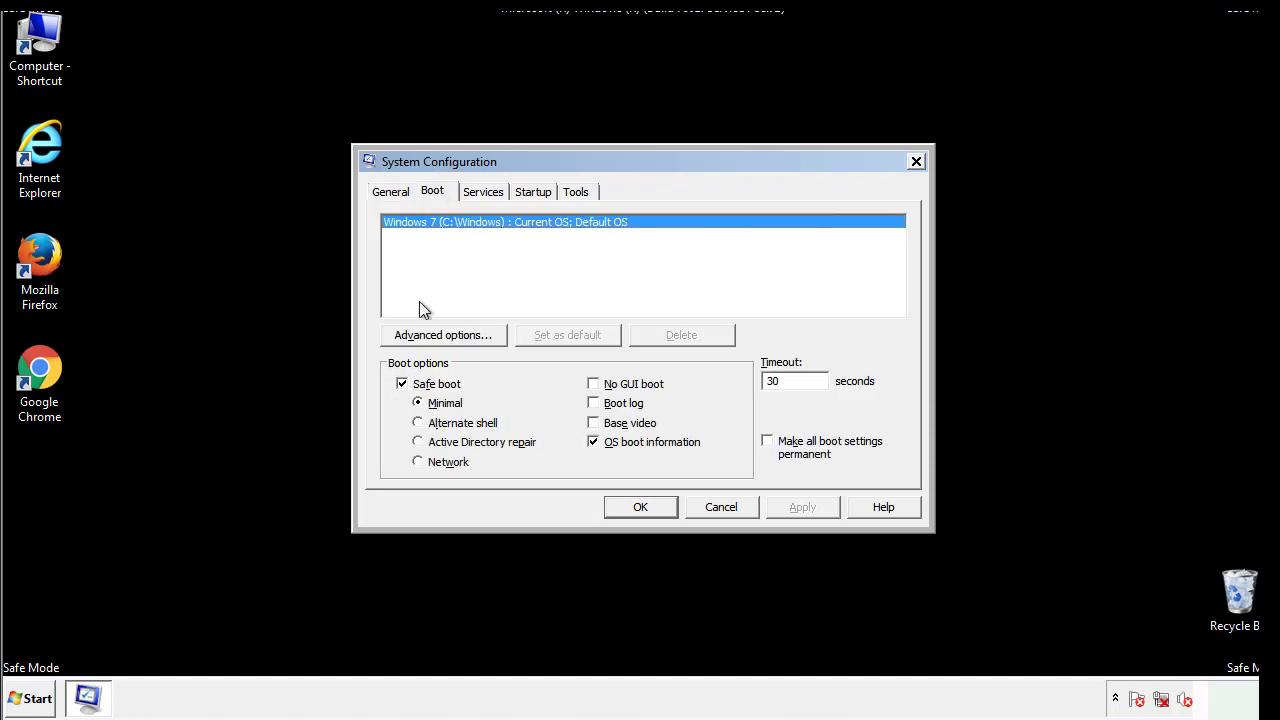
{"action": "left_click", "coordinate": [403, 385]}
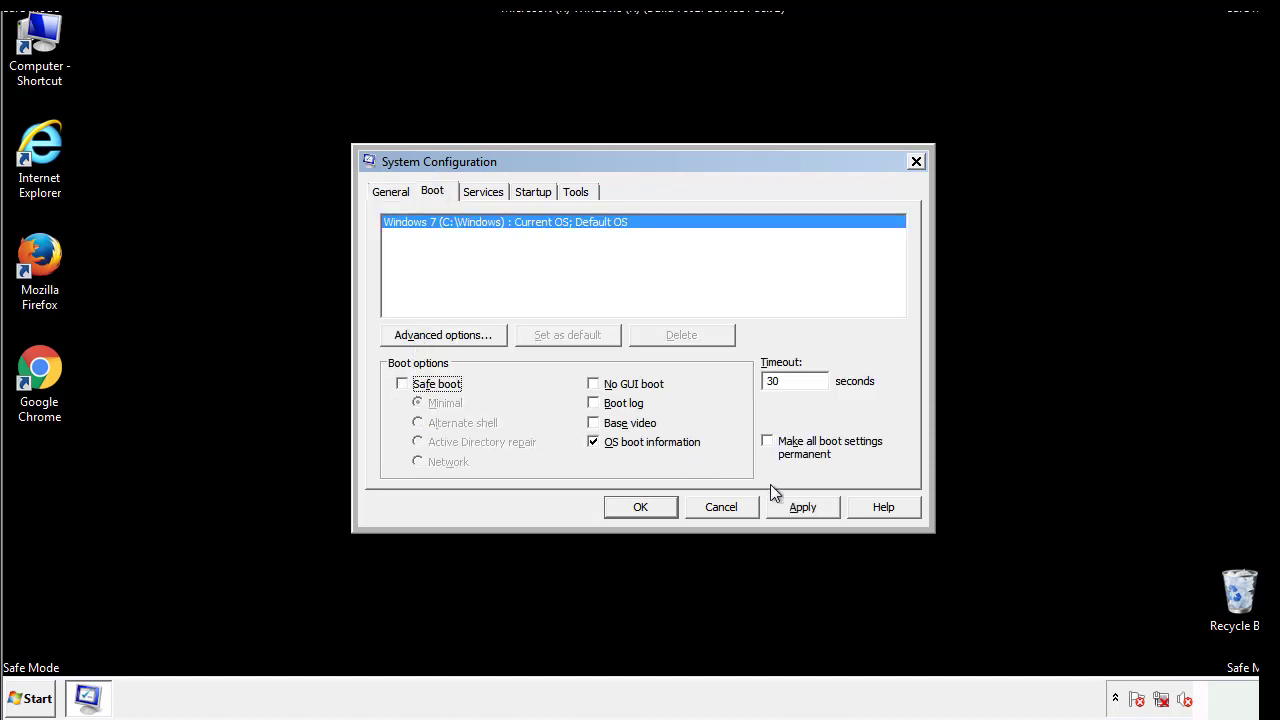
{"action": "left_click", "coordinate": [805, 506]}
{"action": "left_click", "coordinate": [638, 507]}
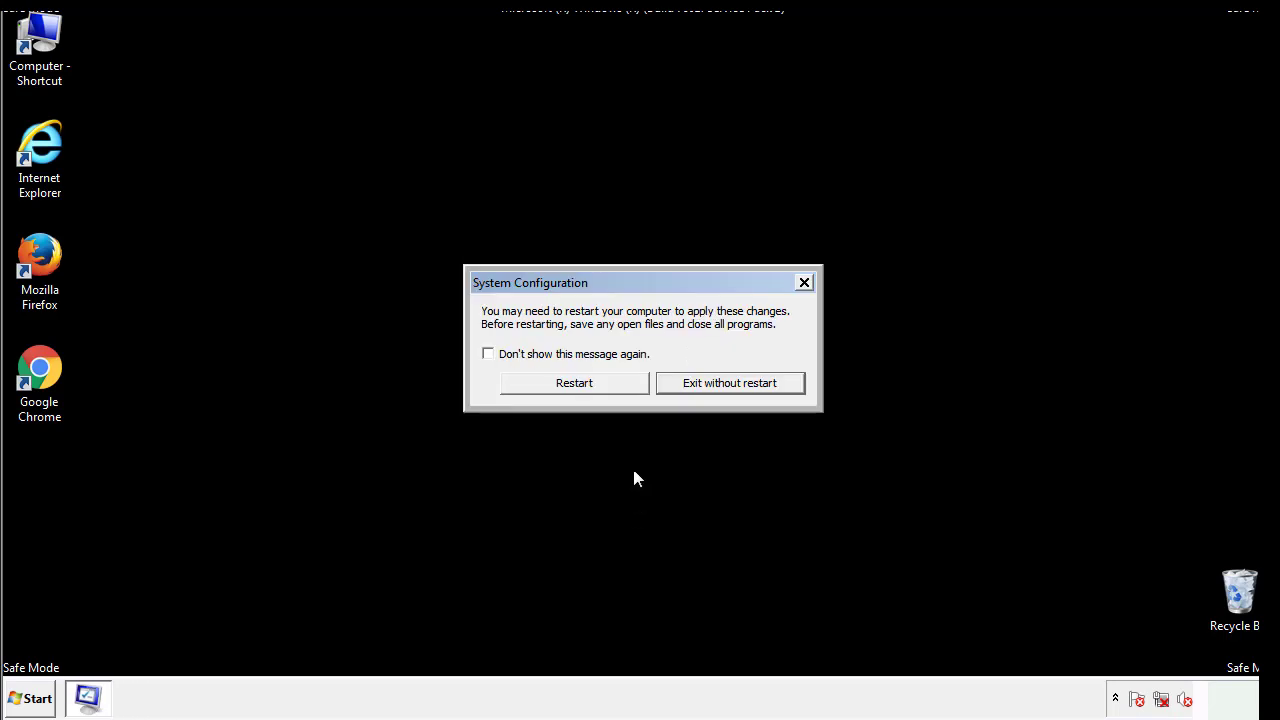
{"action": "left_click", "coordinate": [592, 390]}
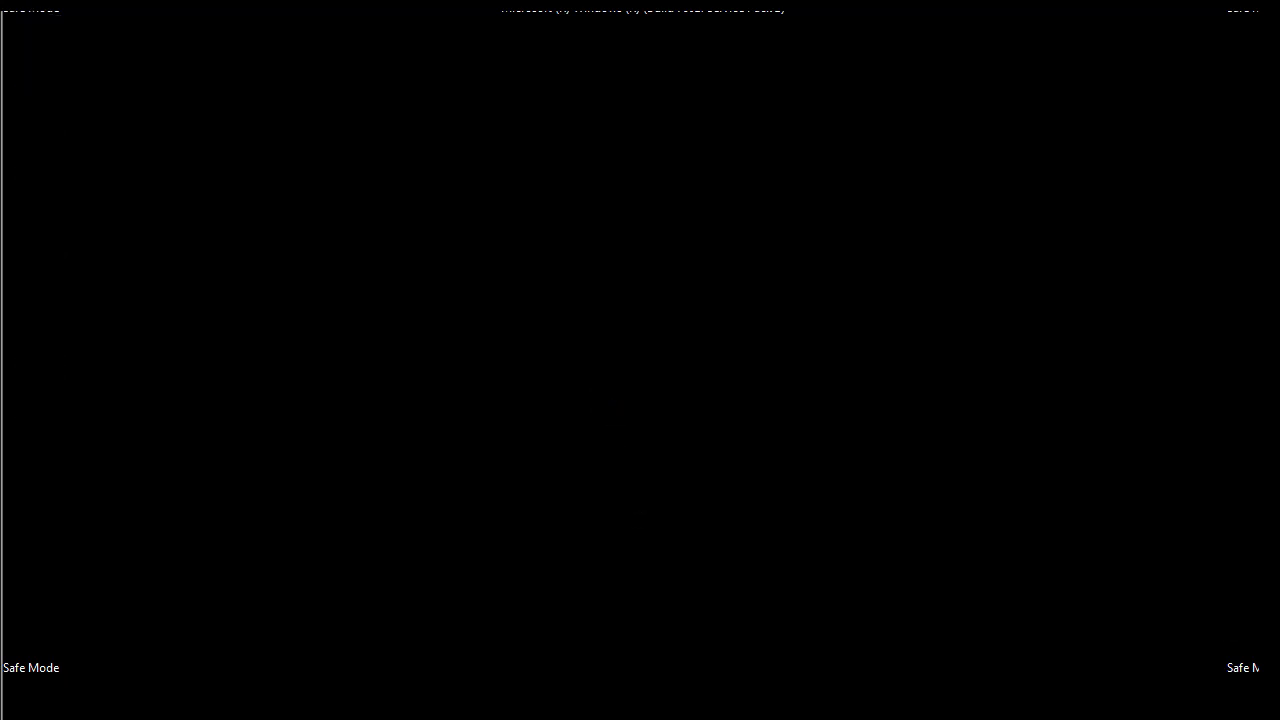